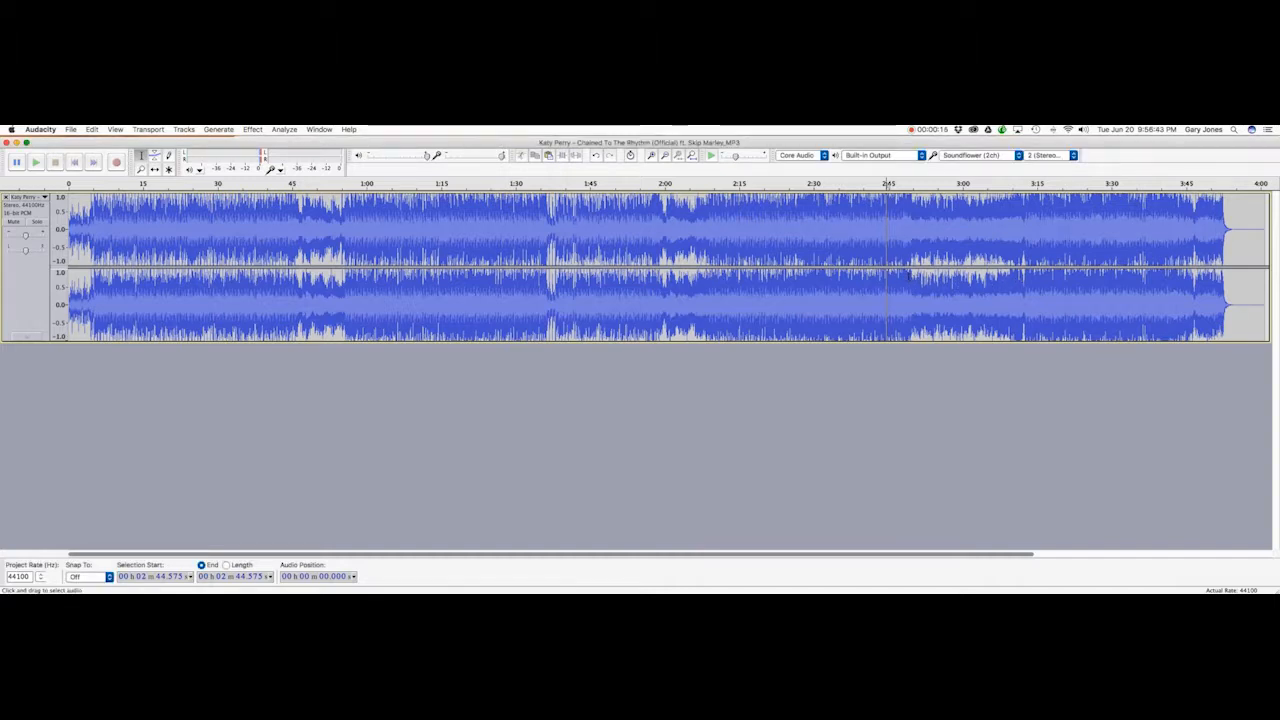
# Select the song section from about 2:48.7 to 3:14.6 and magnify its waveform.
pyautogui.moveTo(907, 275); pyautogui.dragTo(1034, 279)
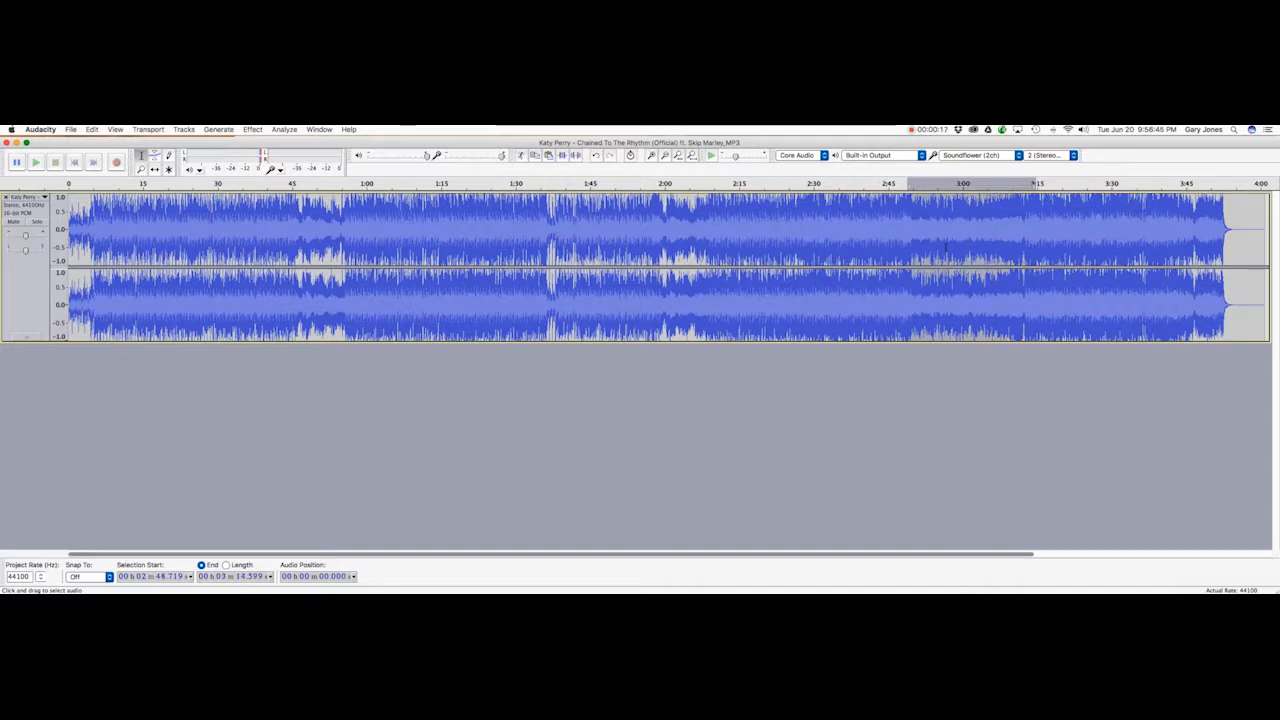
pyautogui.click(651, 157)
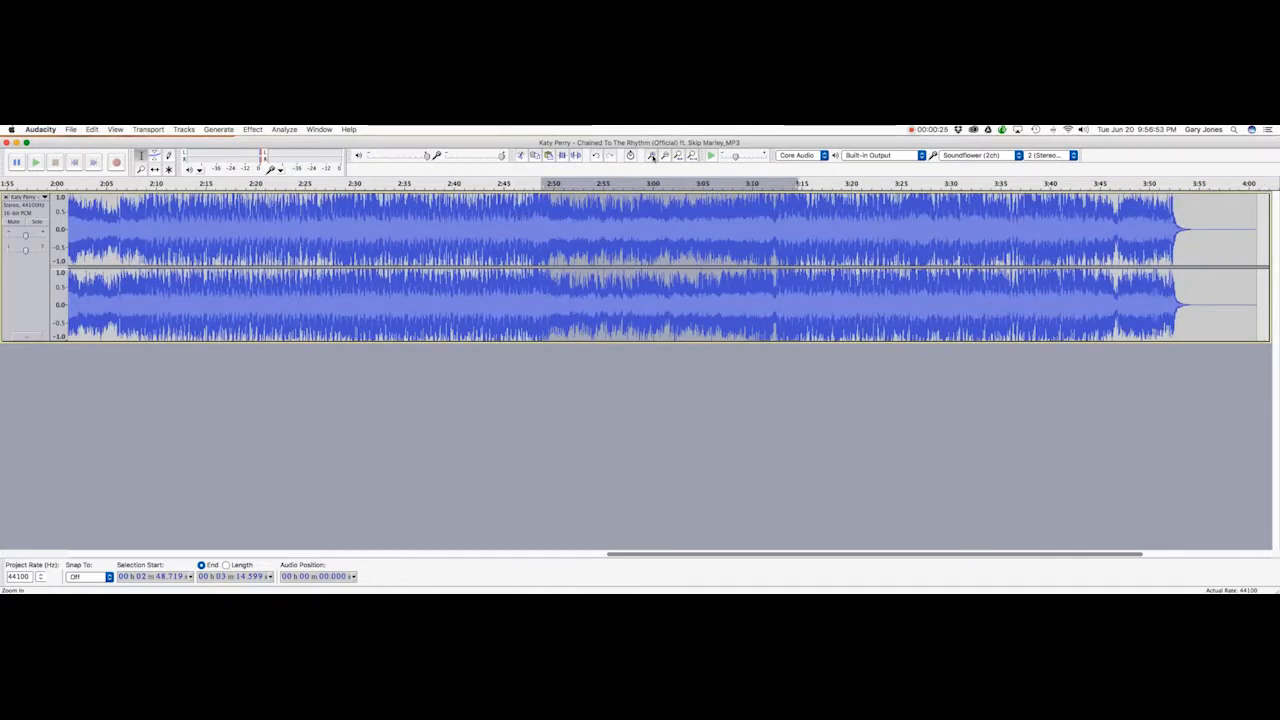
pyautogui.click(651, 157)
pyautogui.click(651, 157)
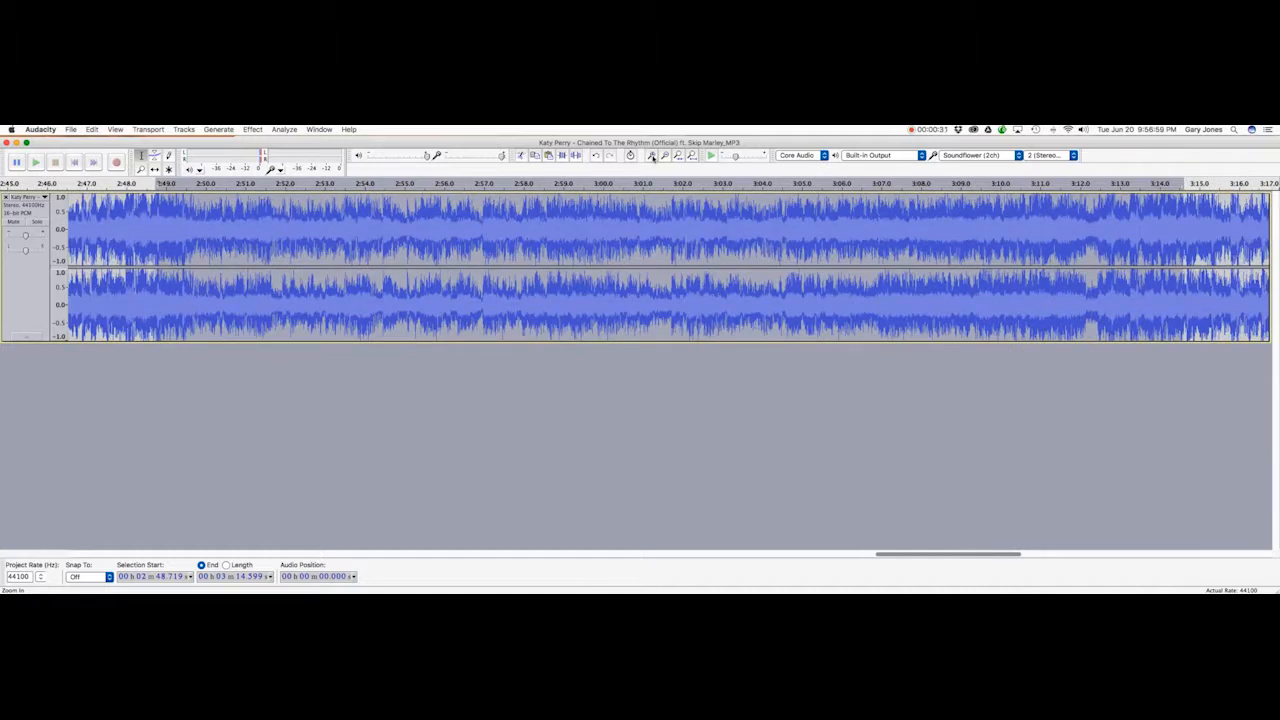
# Play the song from about 2:48.6 and add a blank label at about 2:50.46 to mark the section's start.
pyautogui.click(151, 228)
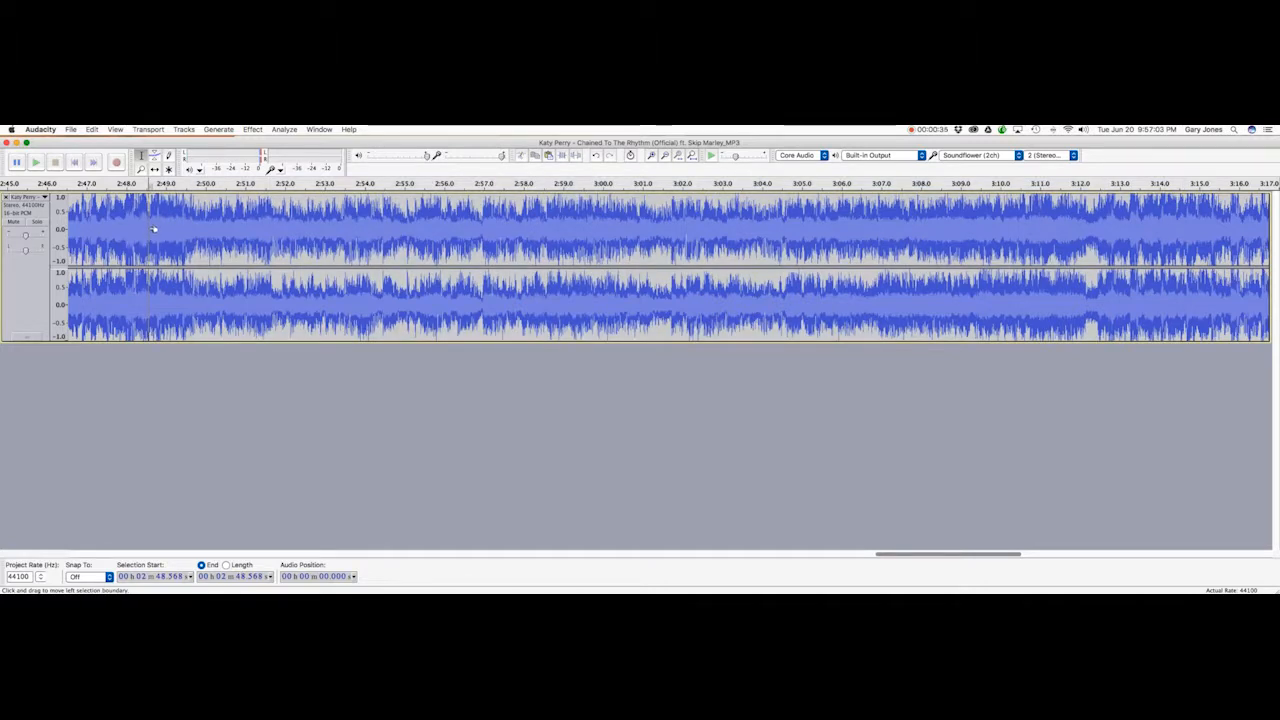
pyautogui.press('space')
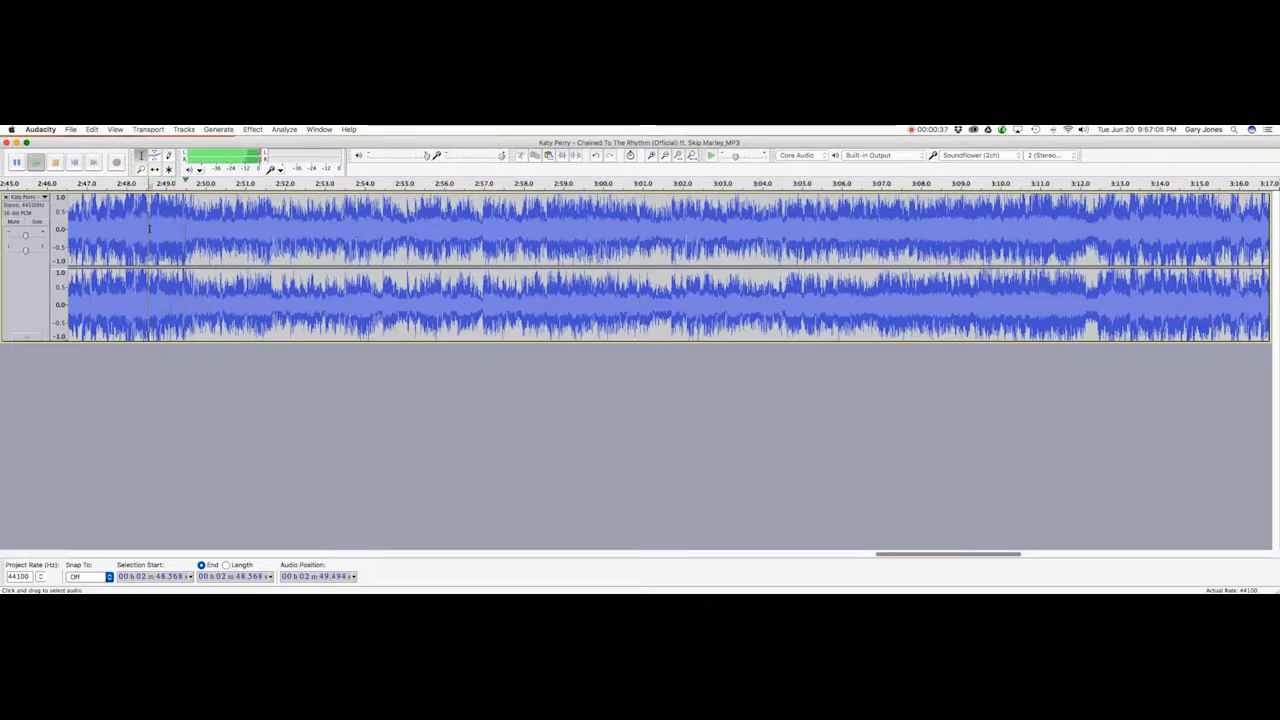
pyautogui.press('space')
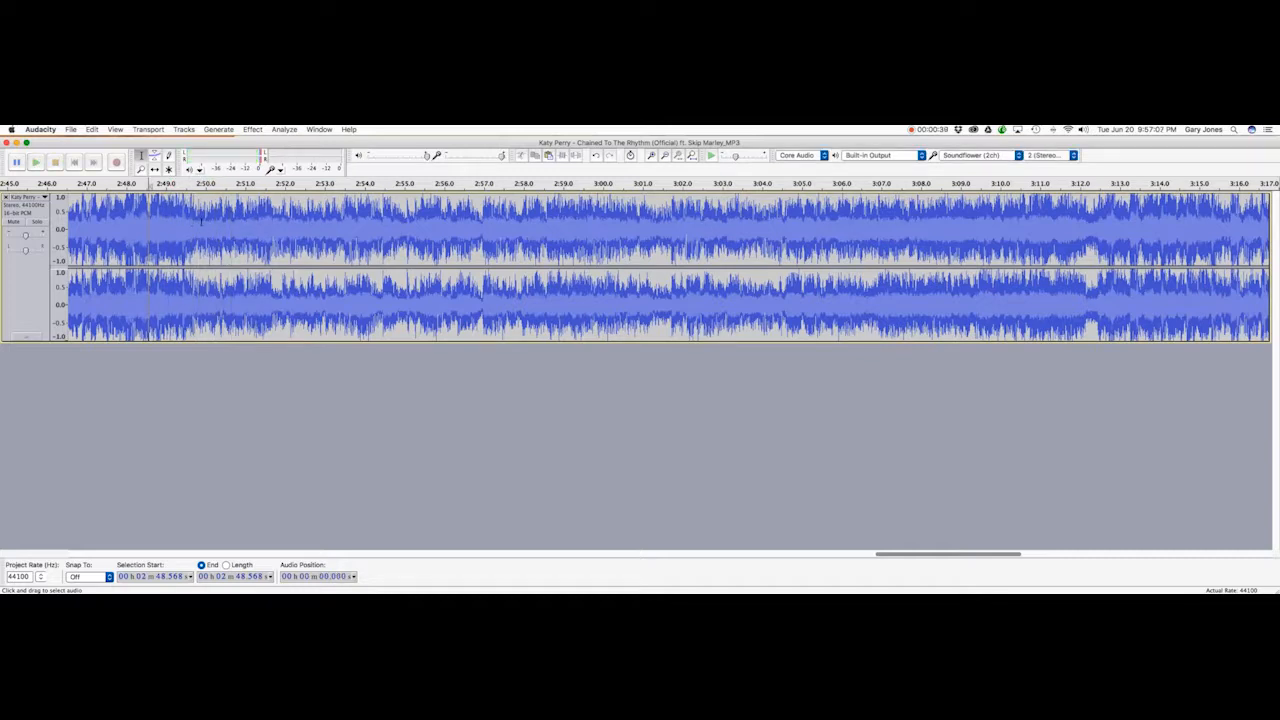
pyautogui.click(225, 213)
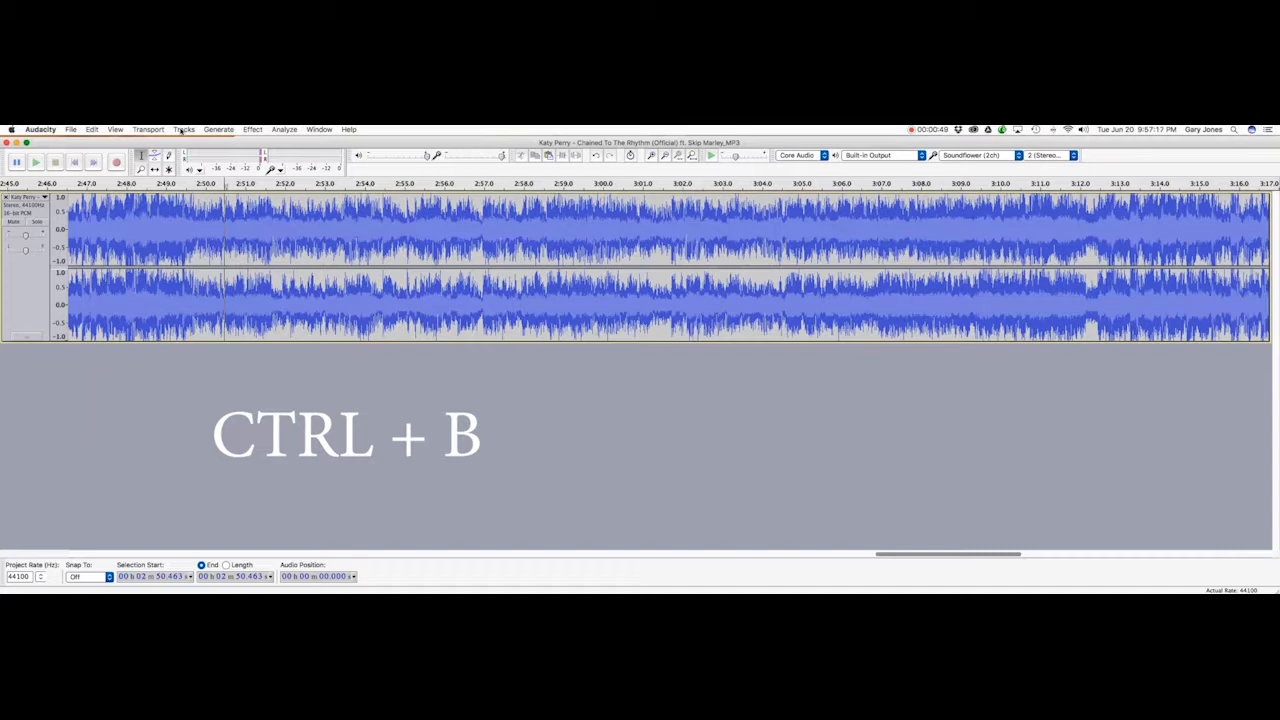
pyautogui.hotkey('ctrl', 'b')
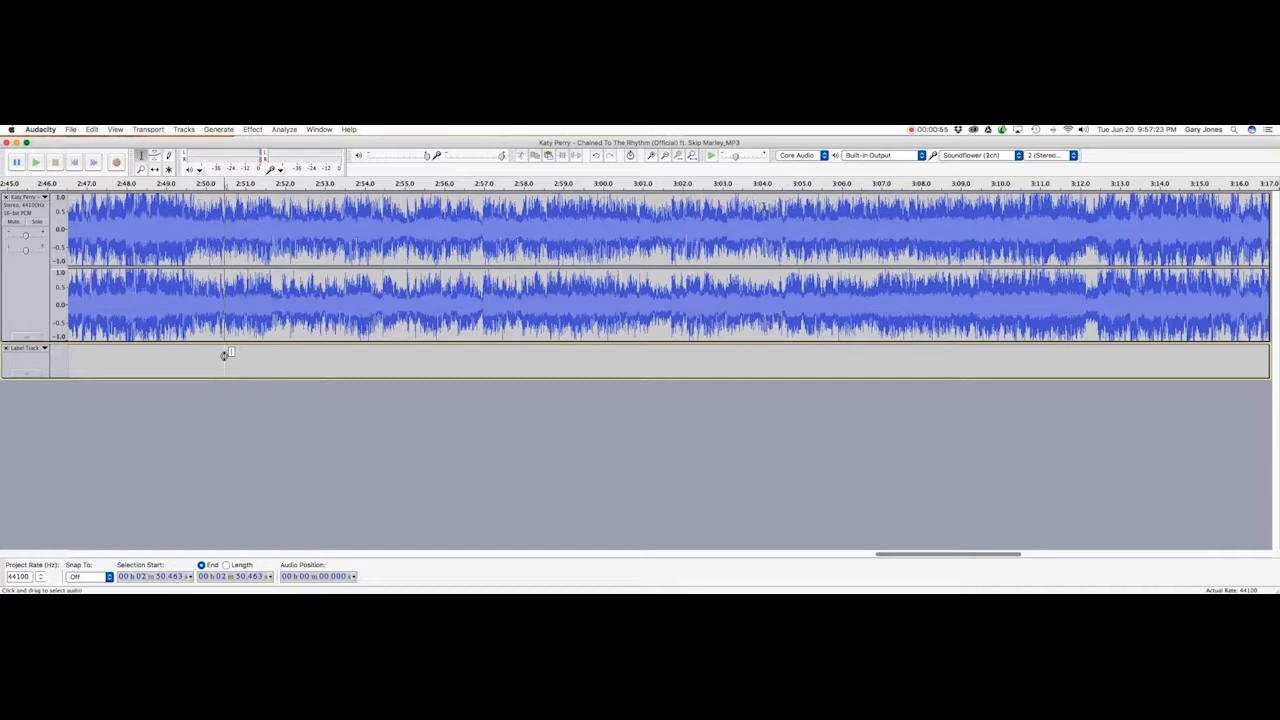
# Play the song from about 3:04.3 and add a blank label at about 3:12.3 to mark the section's end.
pyautogui.click(775, 208)
pyautogui.press('space')
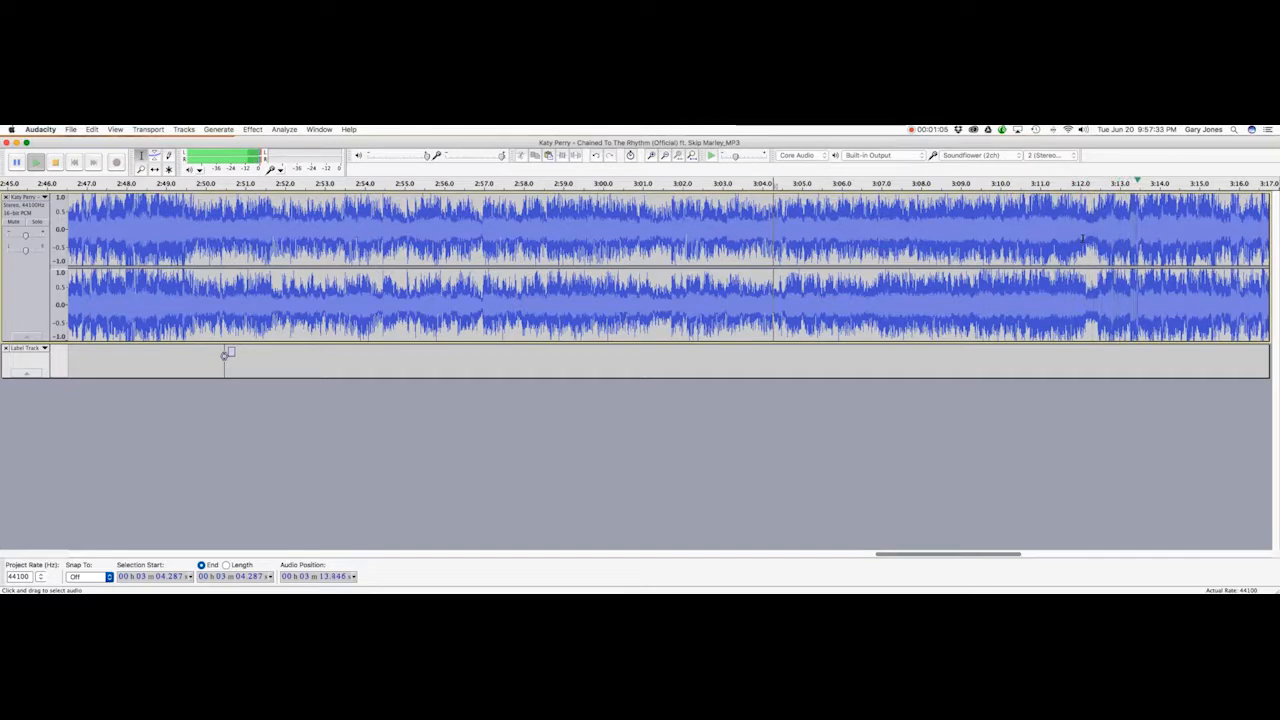
pyautogui.press('space')
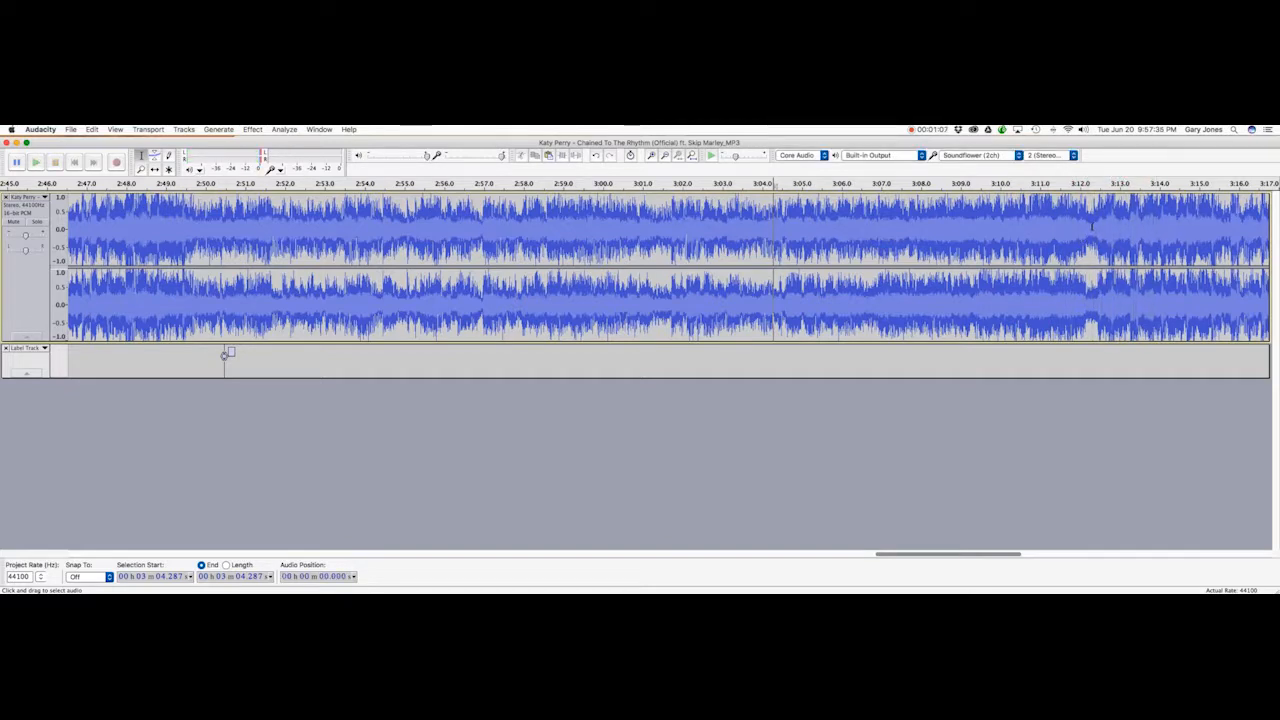
pyautogui.click(1092, 226)
pyautogui.press('super+b')
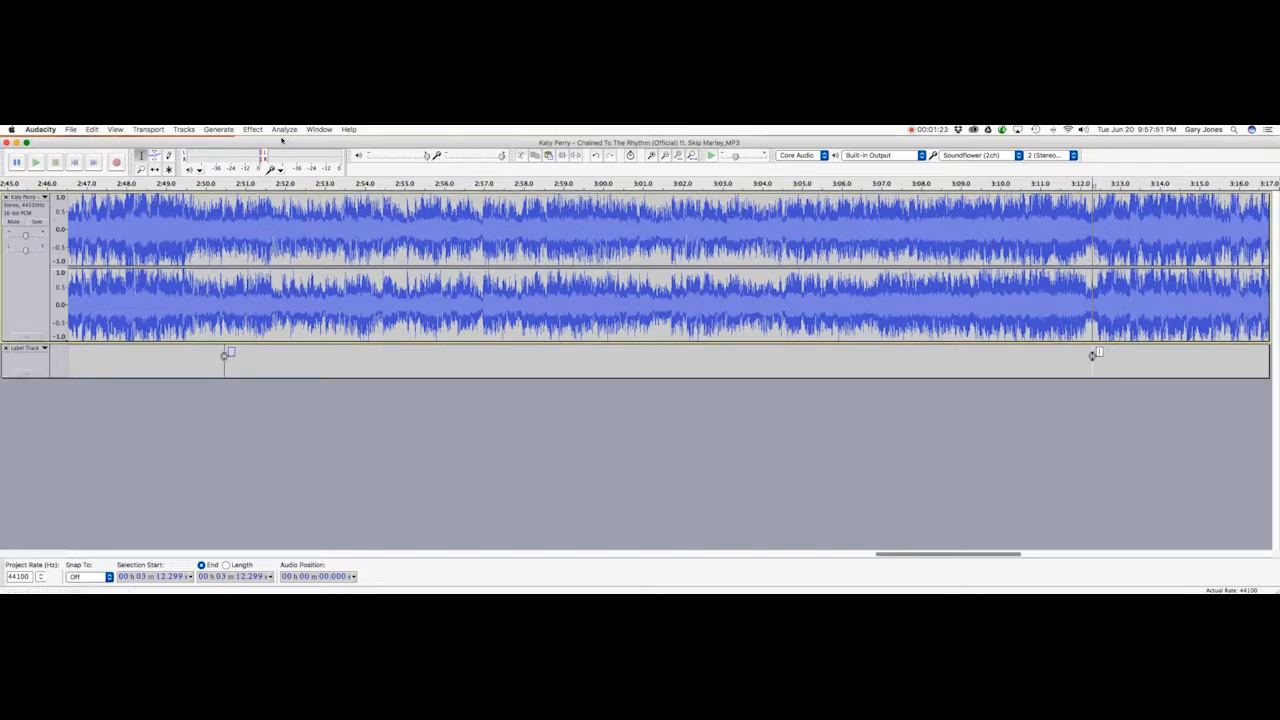
# Insert 1 second of silence at the second label, at about 3:12.3.
pyautogui.click(222, 130)
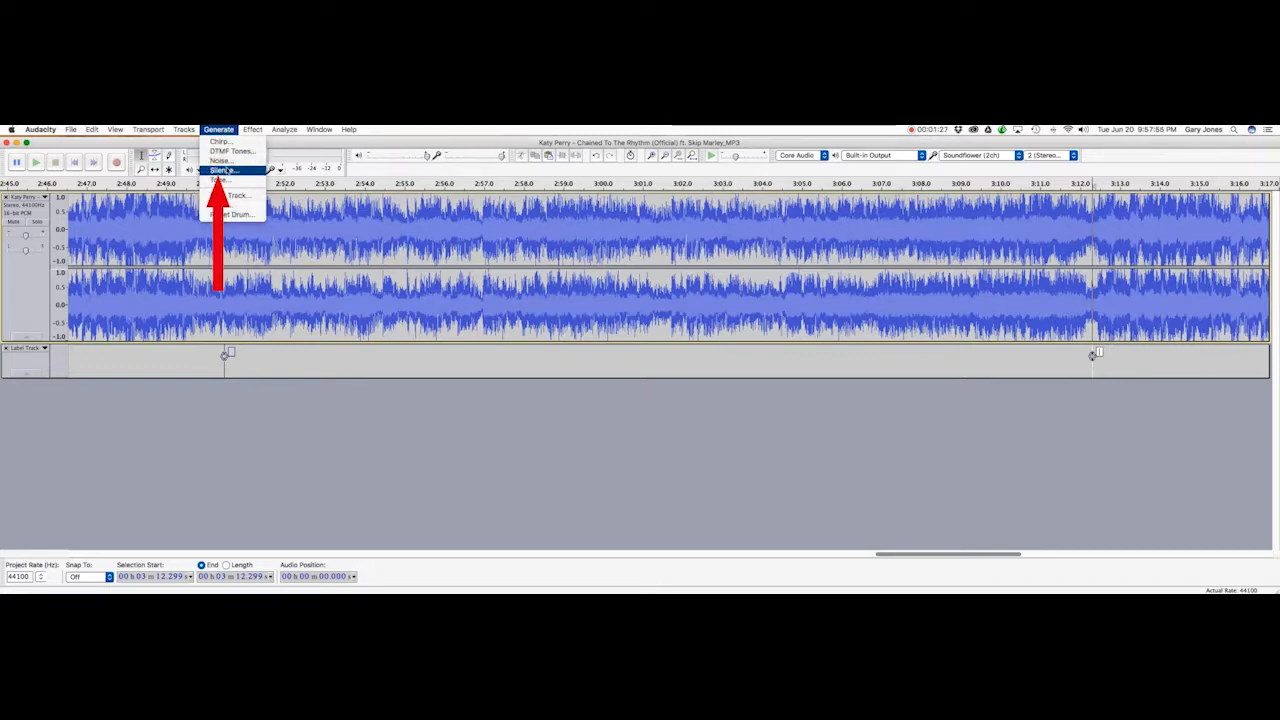
pyautogui.click(223, 171)
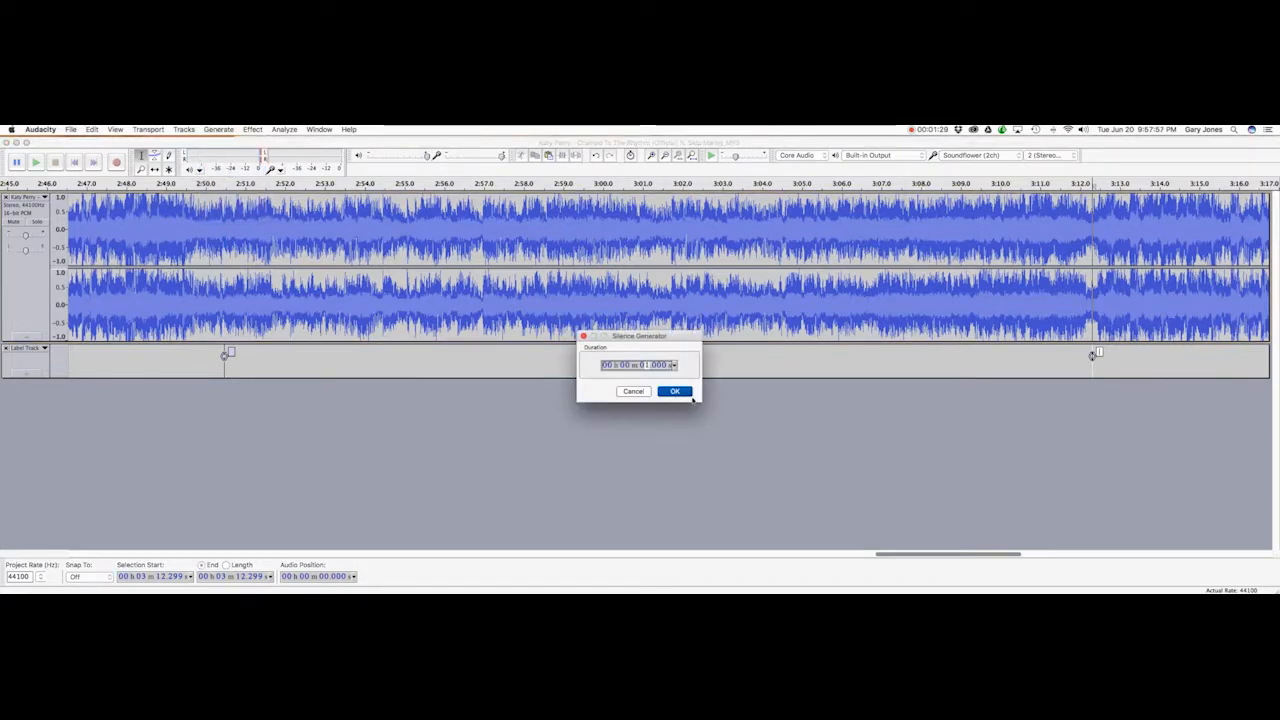
pyautogui.click(684, 392)
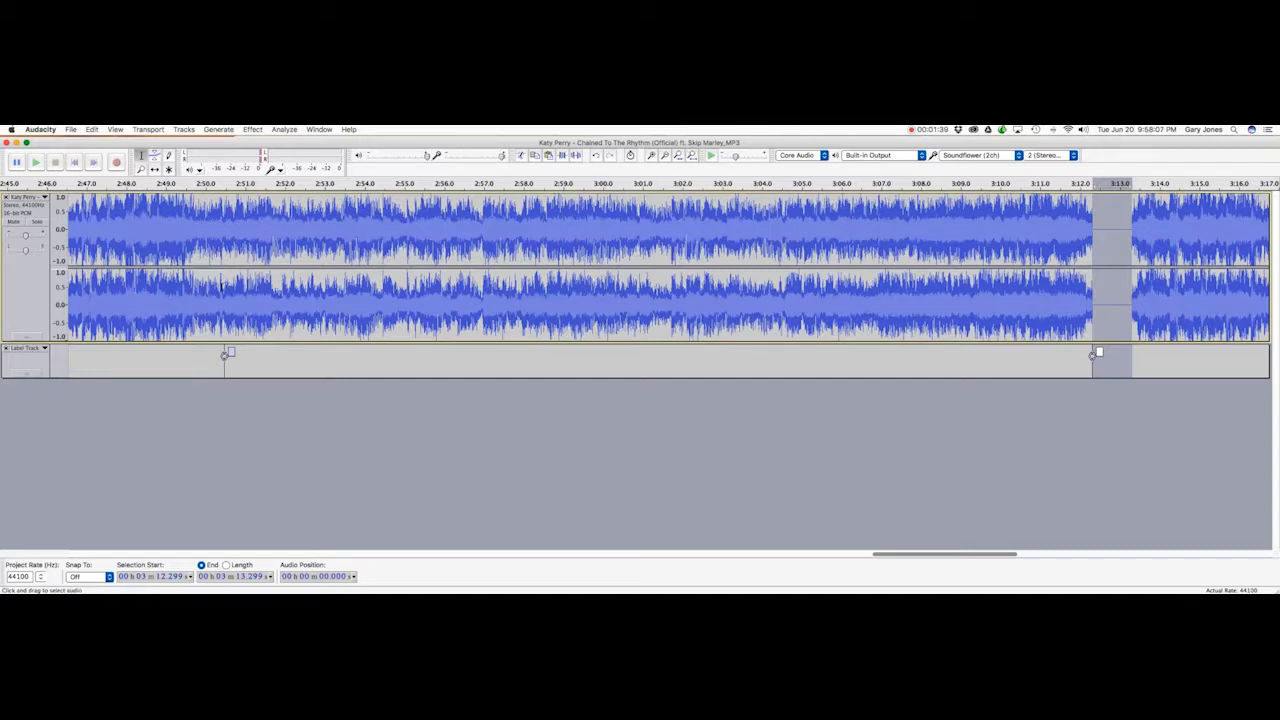
# Play the audio leading into the first label from about 2:49.6 and 2:49.2 to locate the exact cut point.
pyautogui.click(189, 285)
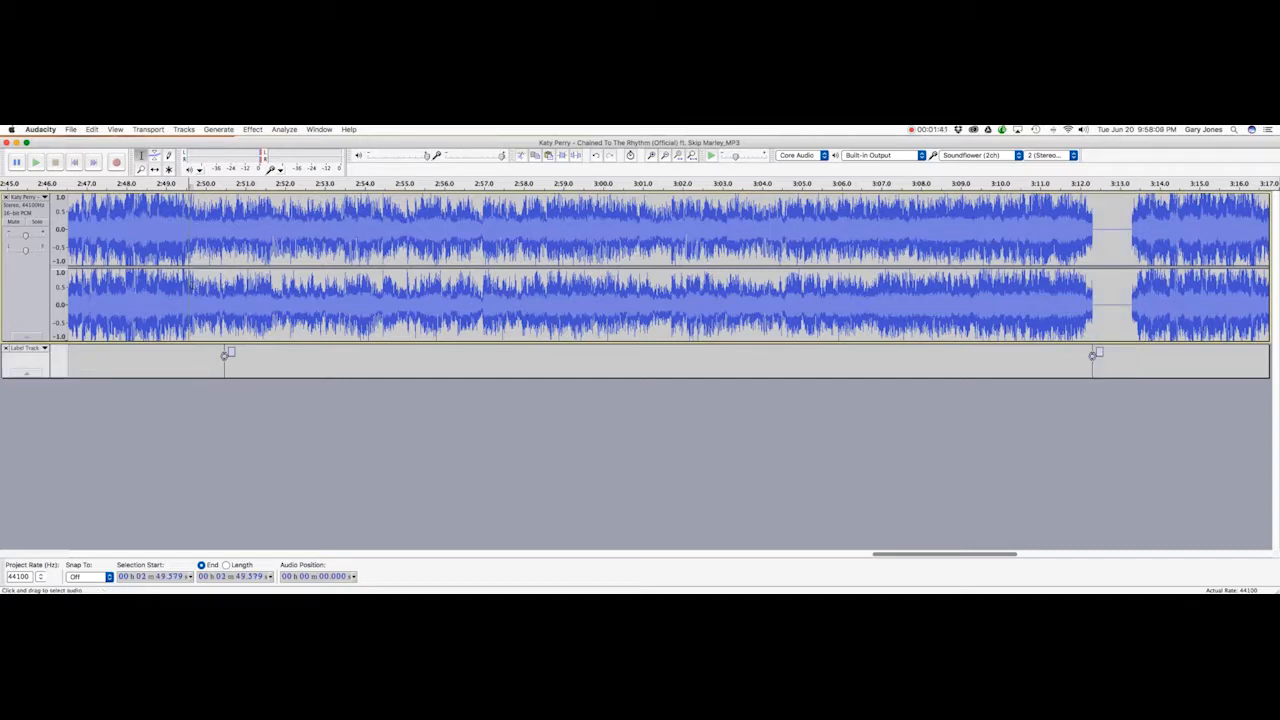
pyautogui.press('space')
pyautogui.press('space')
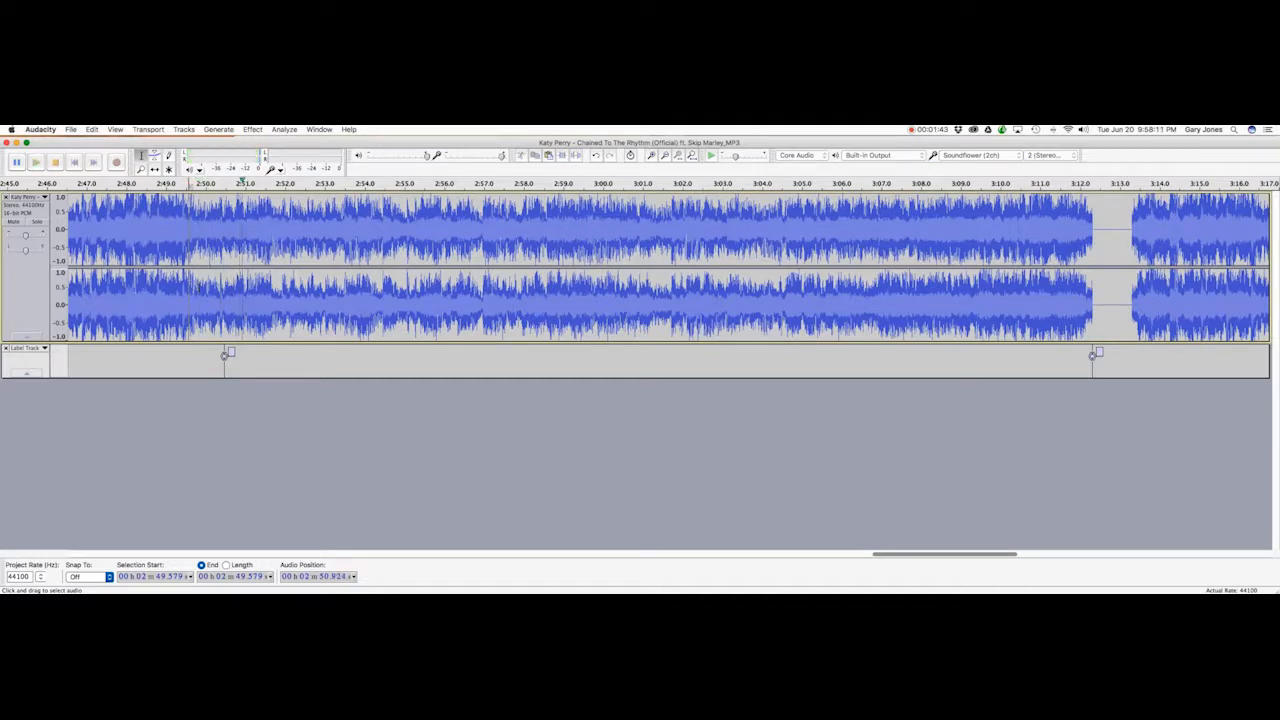
pyautogui.click(179, 287)
pyautogui.press('space')
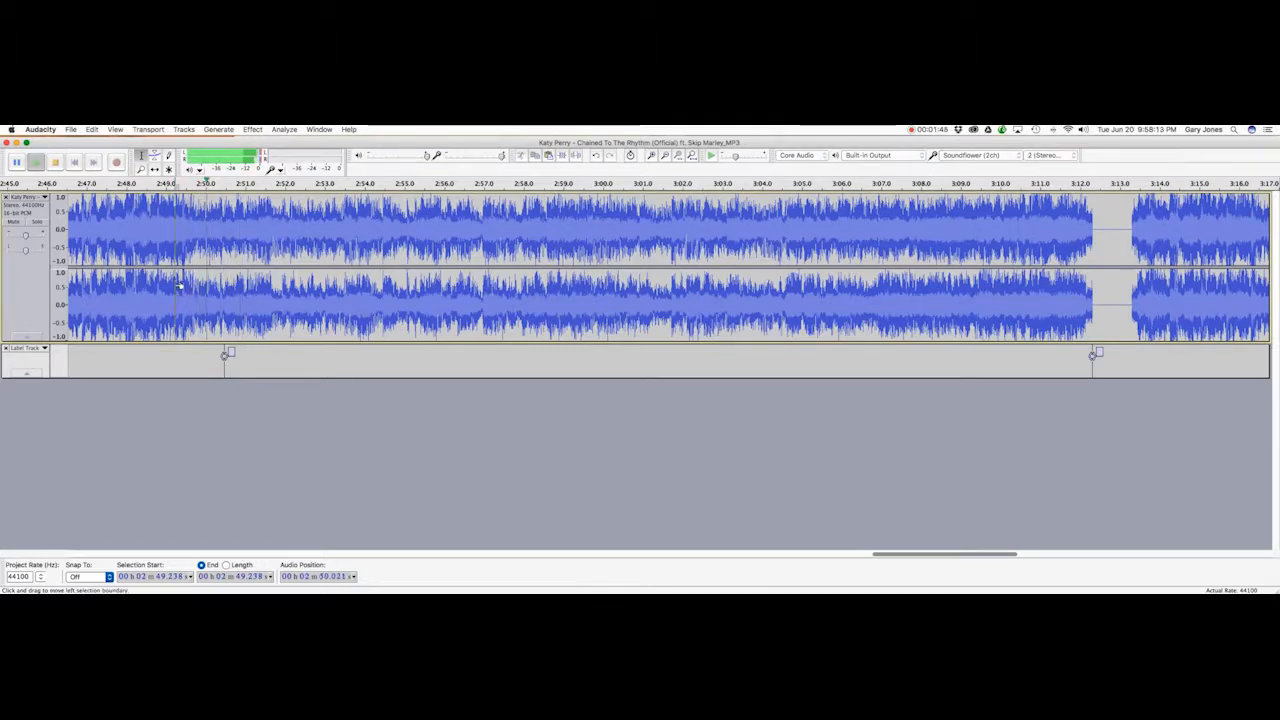
pyautogui.press('space')
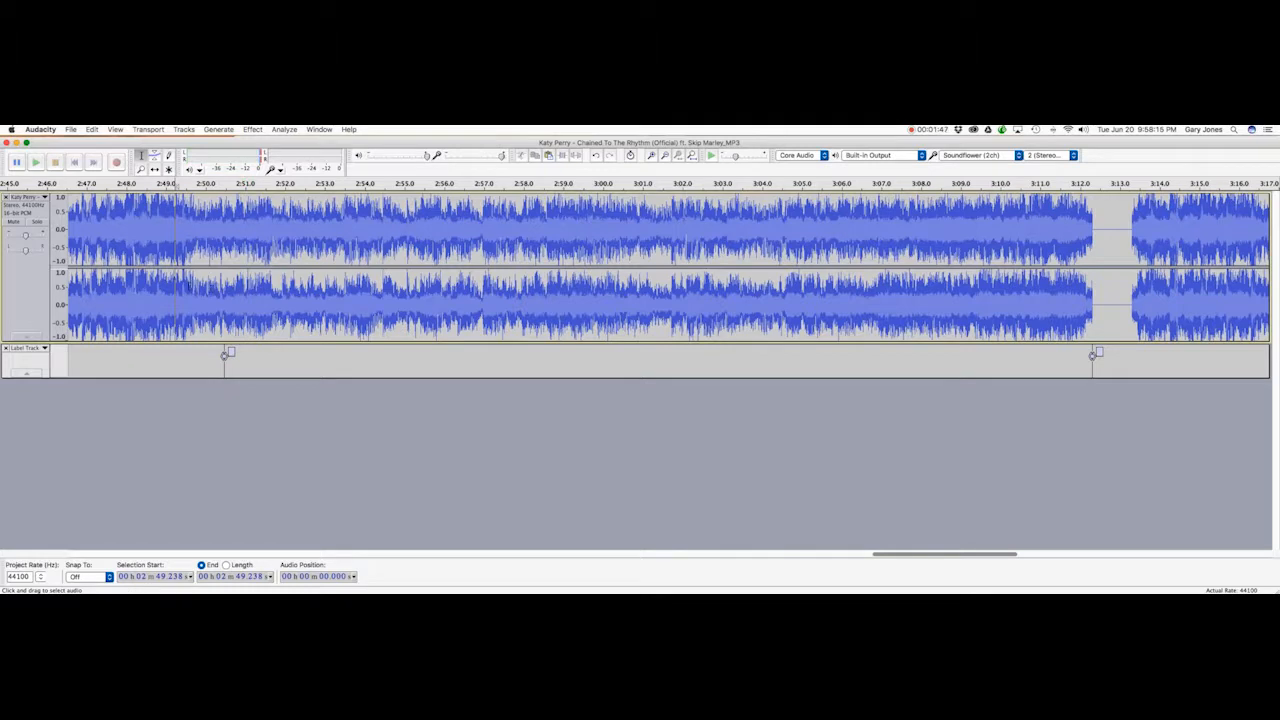
pyautogui.press('space')
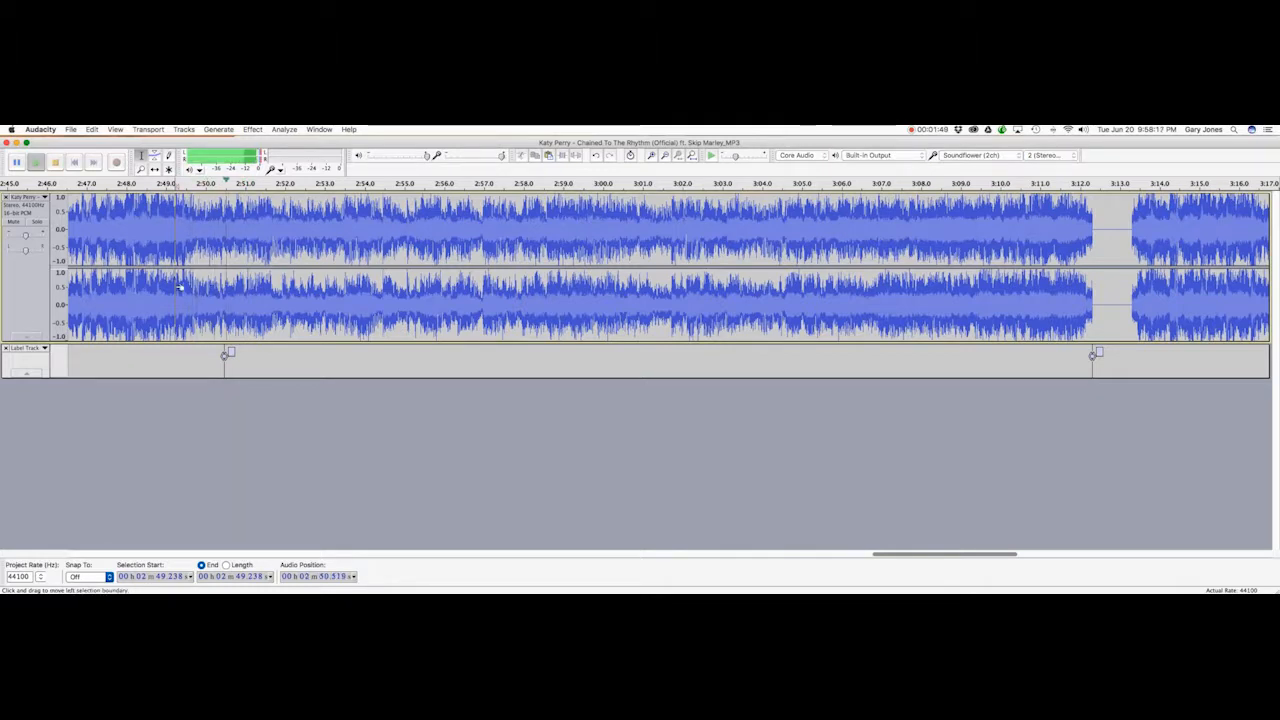
pyautogui.press('space')
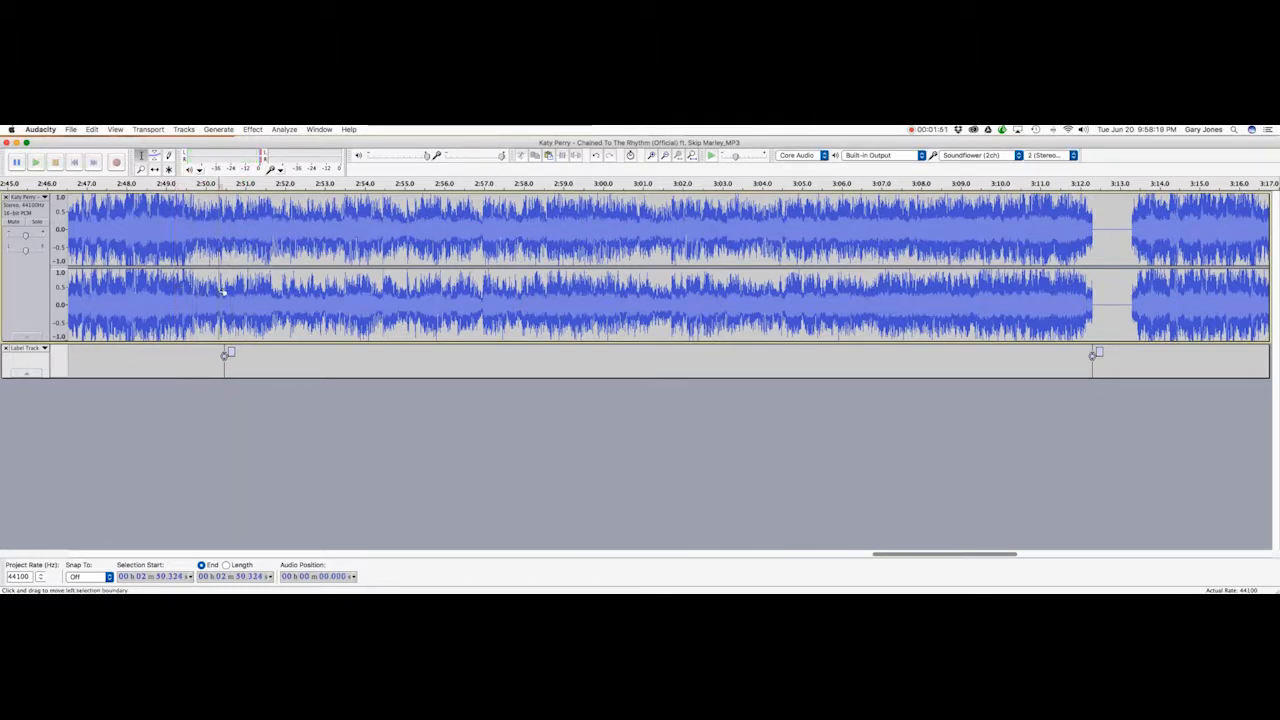
# Recheck the cut point by playing from about 2:49.1, and insert 1 second of silence at about 2:50.32, just before the first label.
pyautogui.click(218, 291)
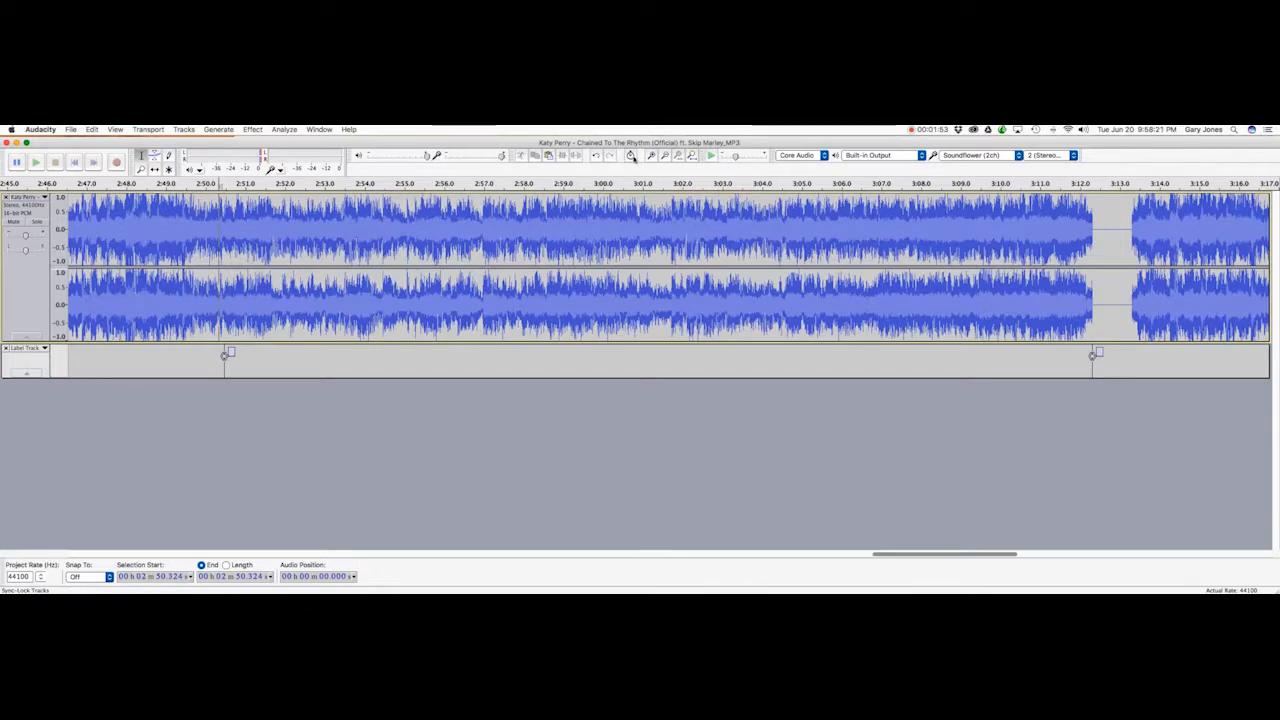
pyautogui.click(651, 156)
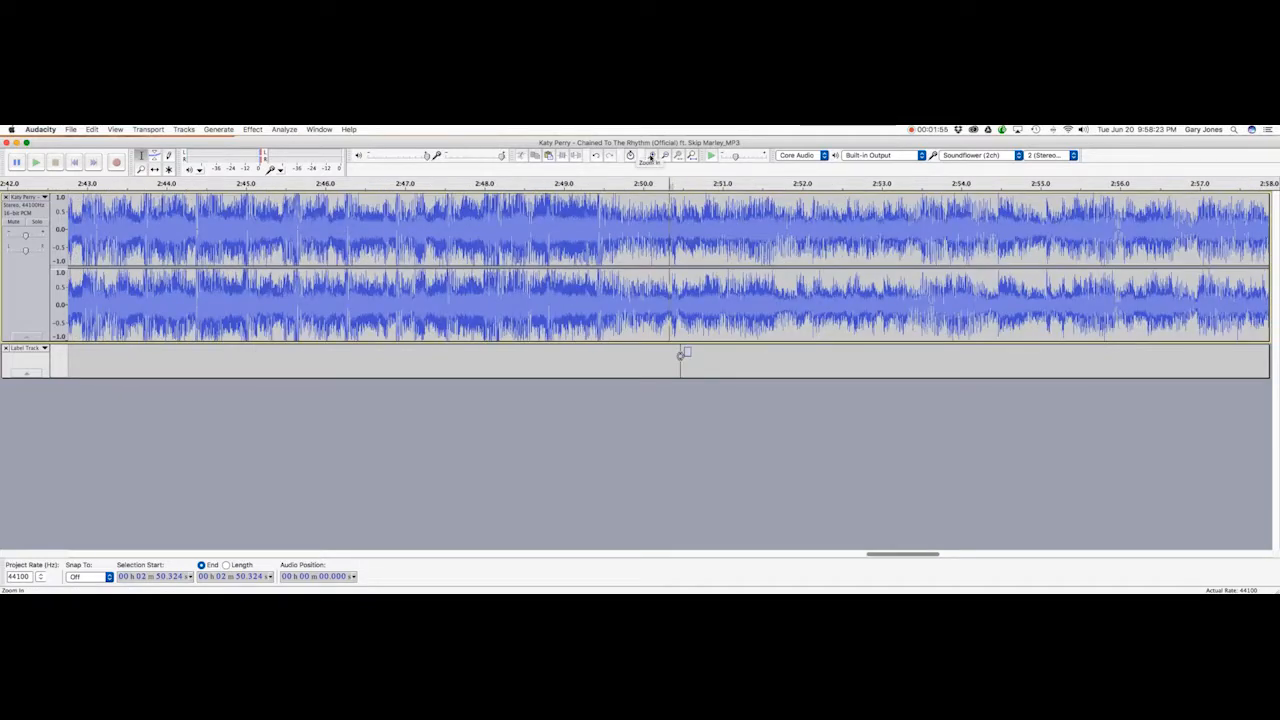
pyautogui.click(651, 156)
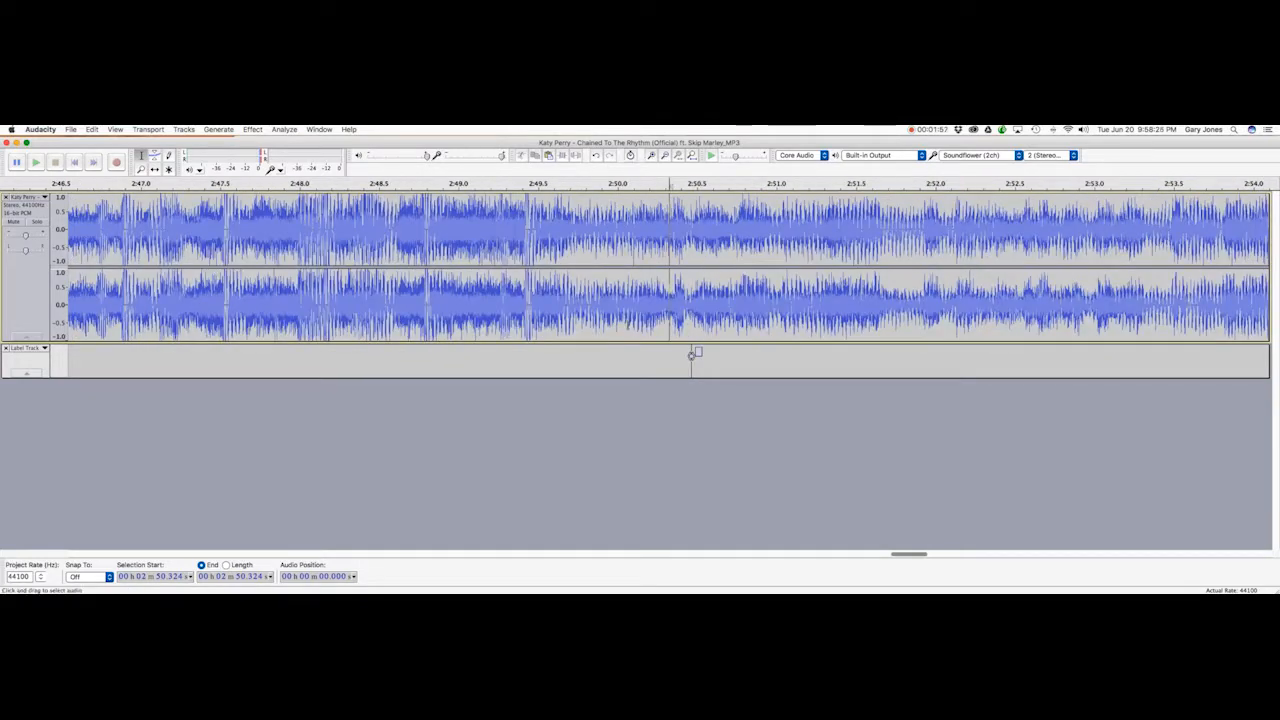
pyautogui.click(483, 292)
pyautogui.press('space')
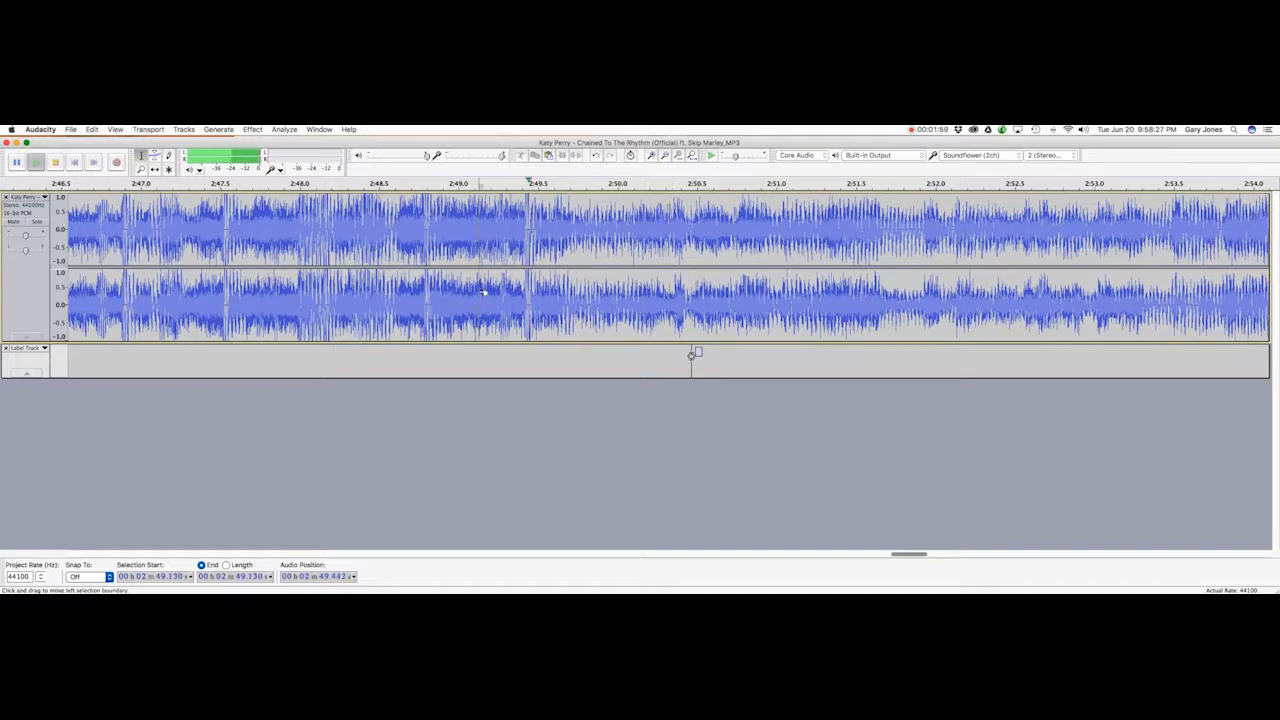
pyautogui.press('space')
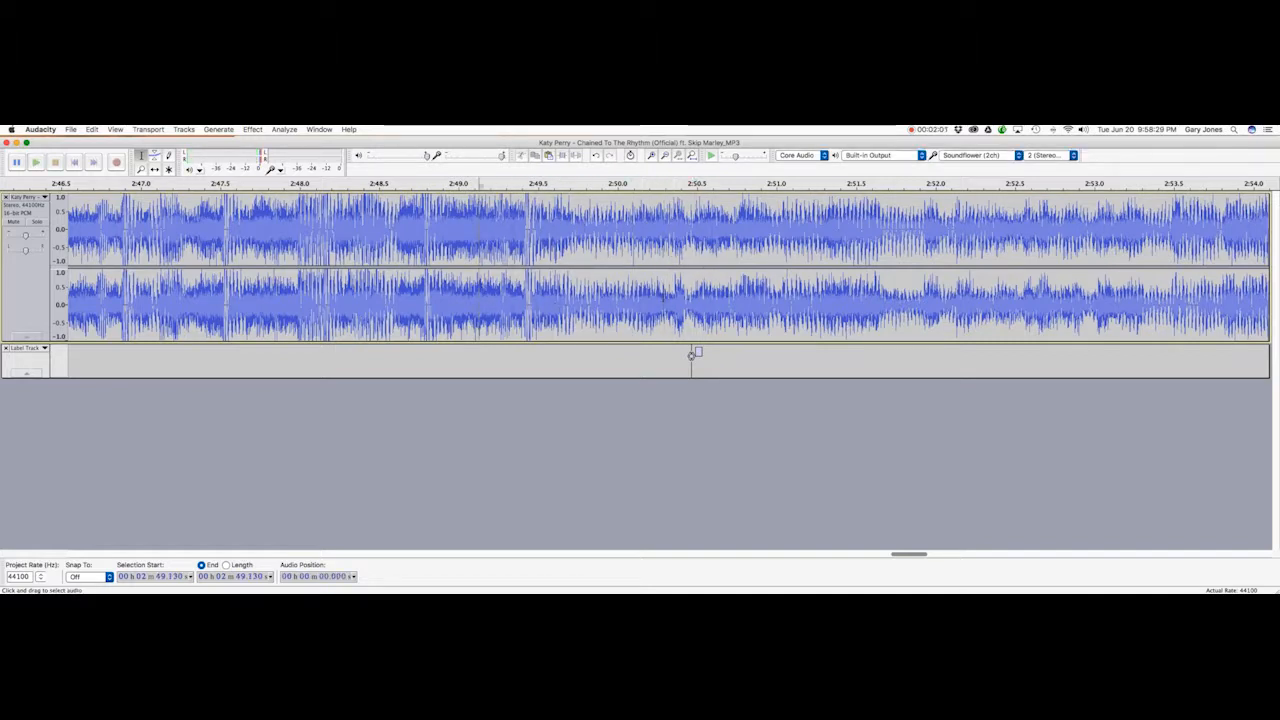
pyautogui.click(670, 293)
pyautogui.click(218, 129)
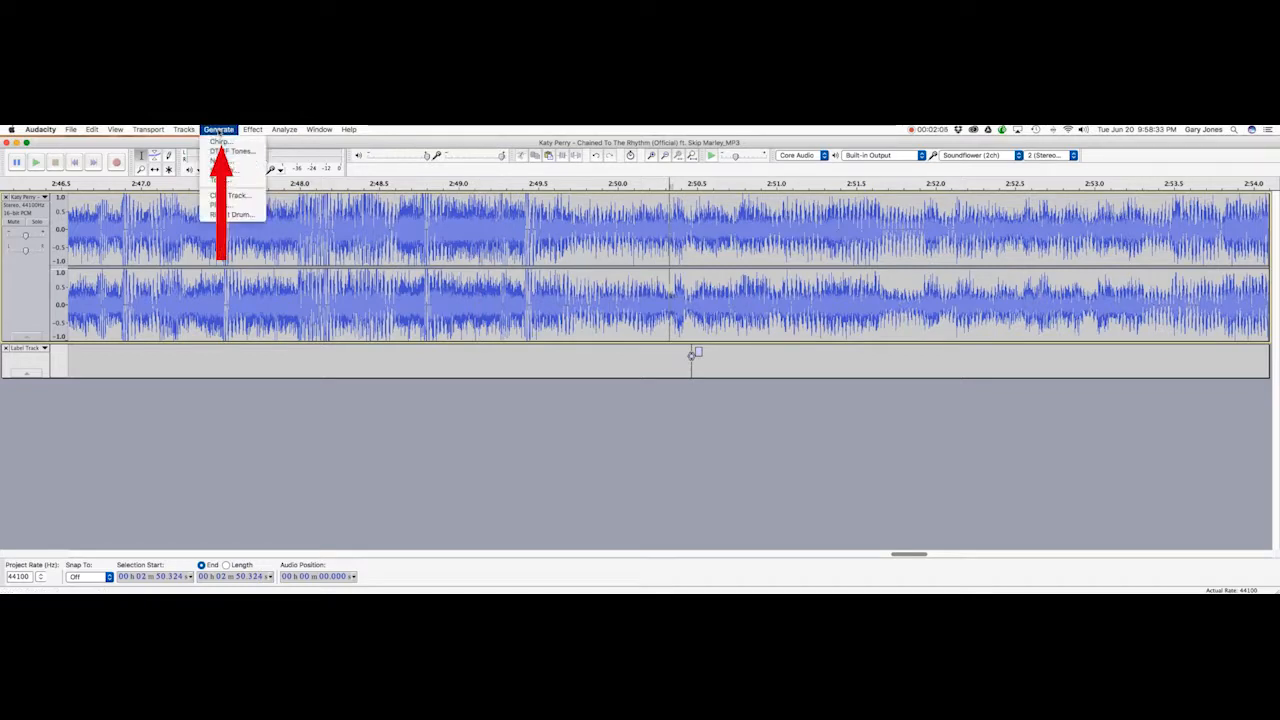
pyautogui.click(221, 170)
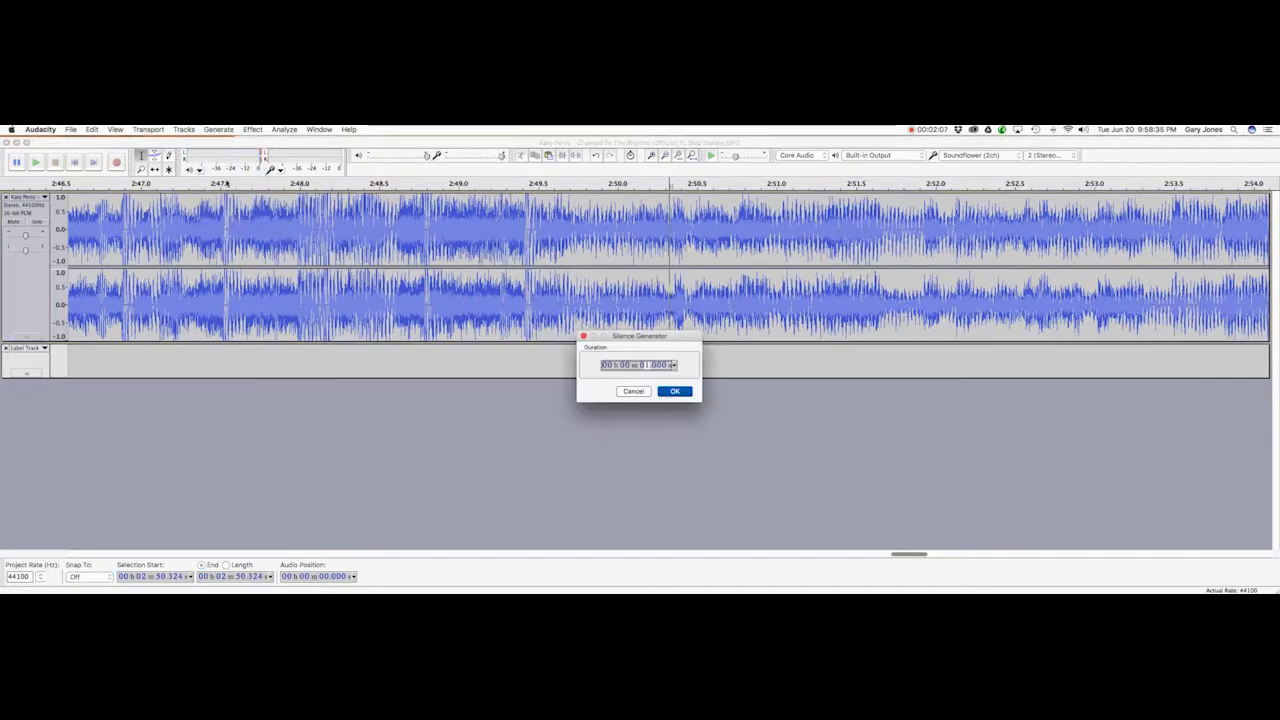
pyautogui.click(675, 391)
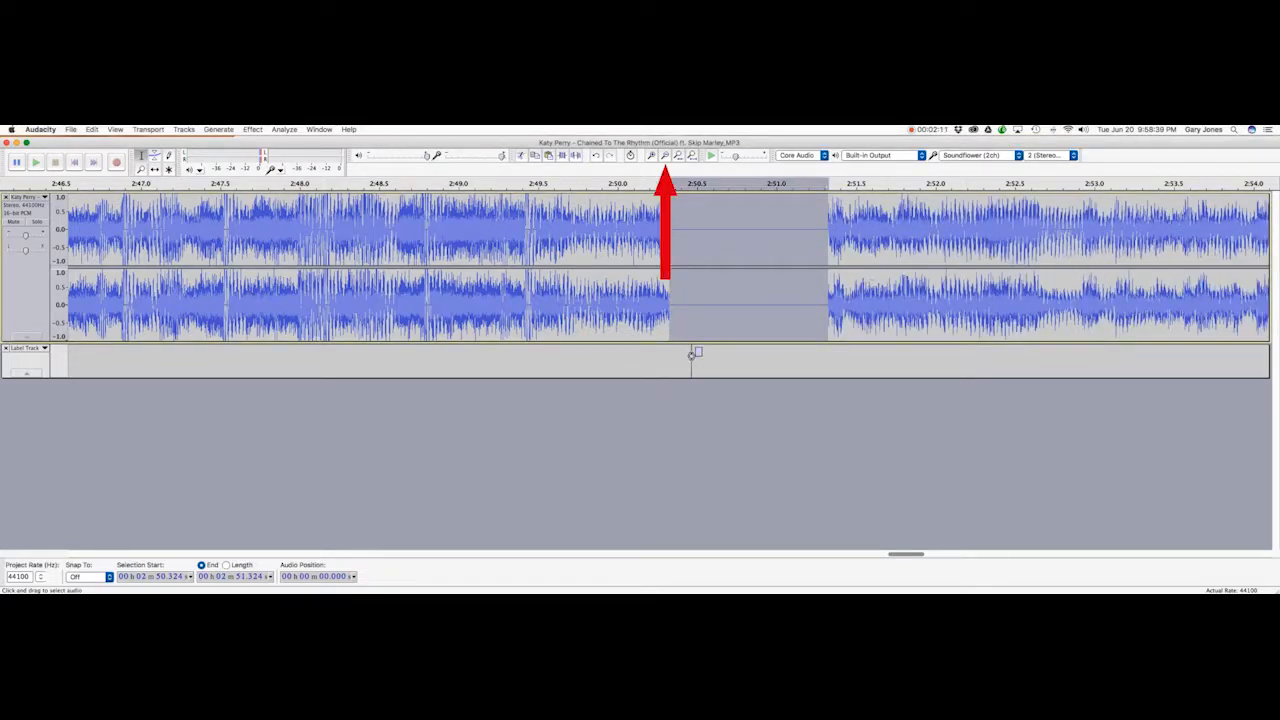
# Delete the audio between the two silent gaps, from about 2:51.1 to 3:13.5.
pyautogui.click(665, 155)
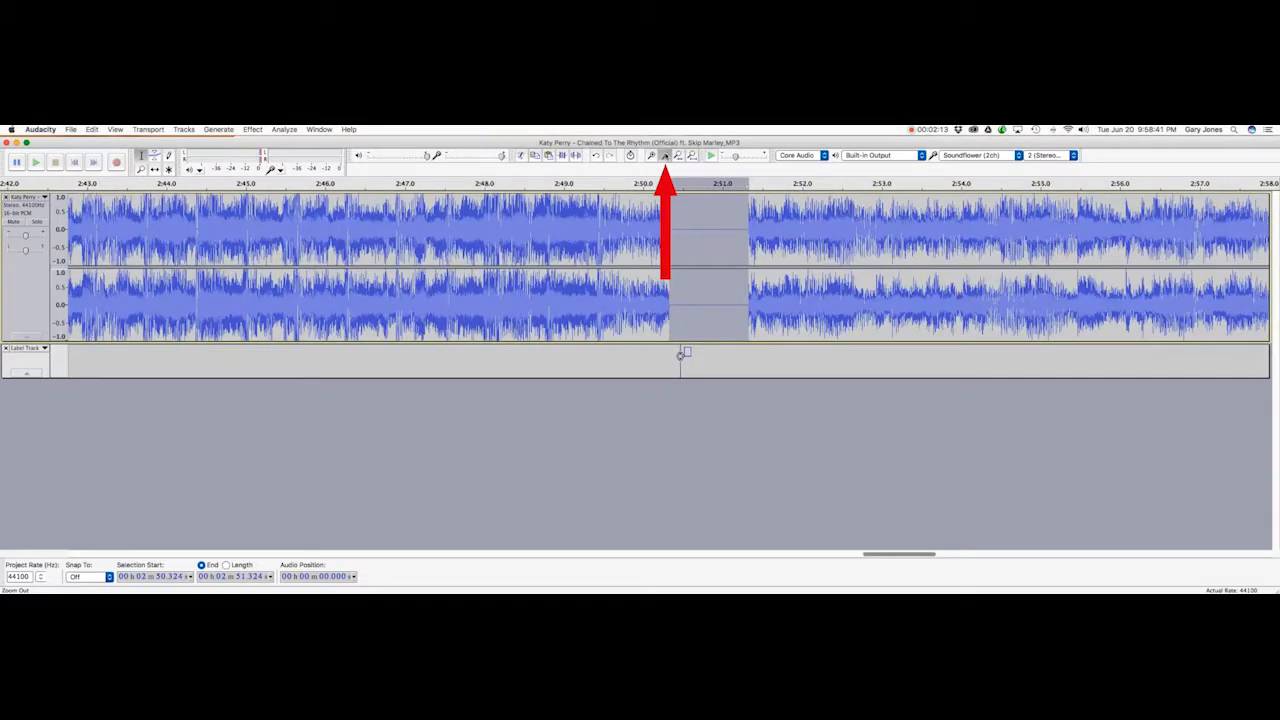
pyautogui.click(665, 155)
pyautogui.click(665, 155)
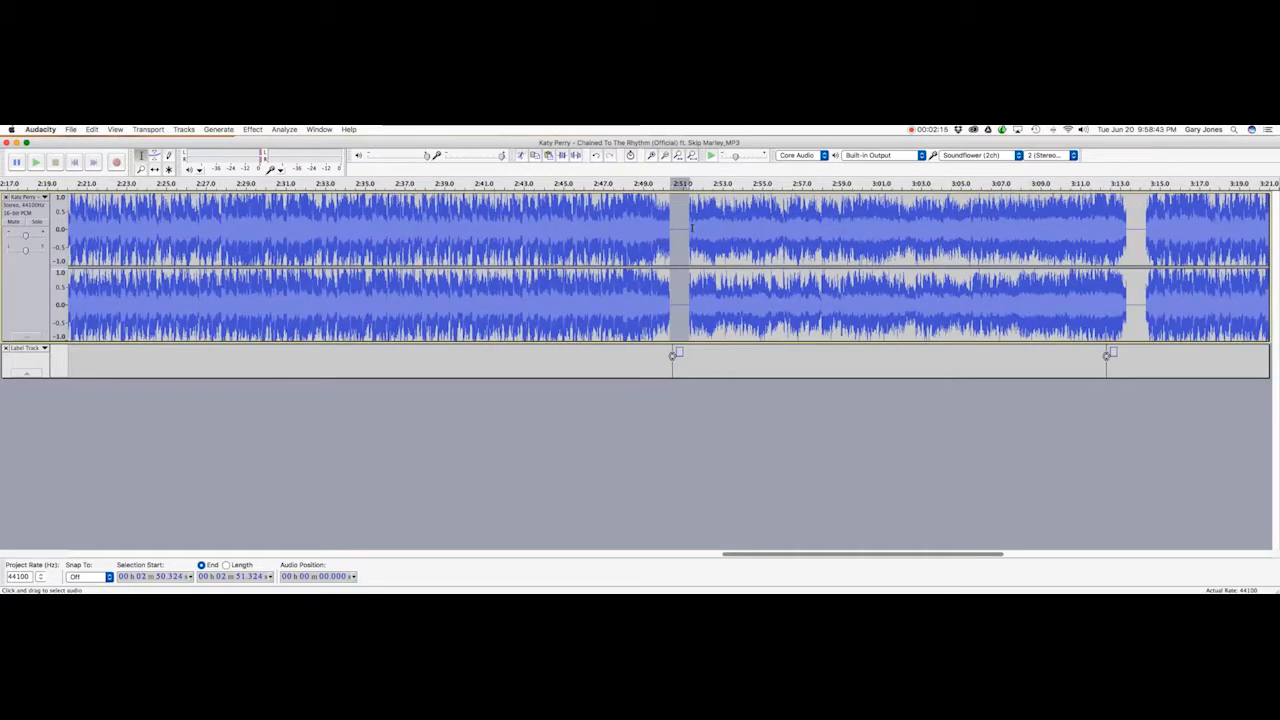
pyautogui.moveTo(686, 215); pyautogui.dragTo(1129, 240)
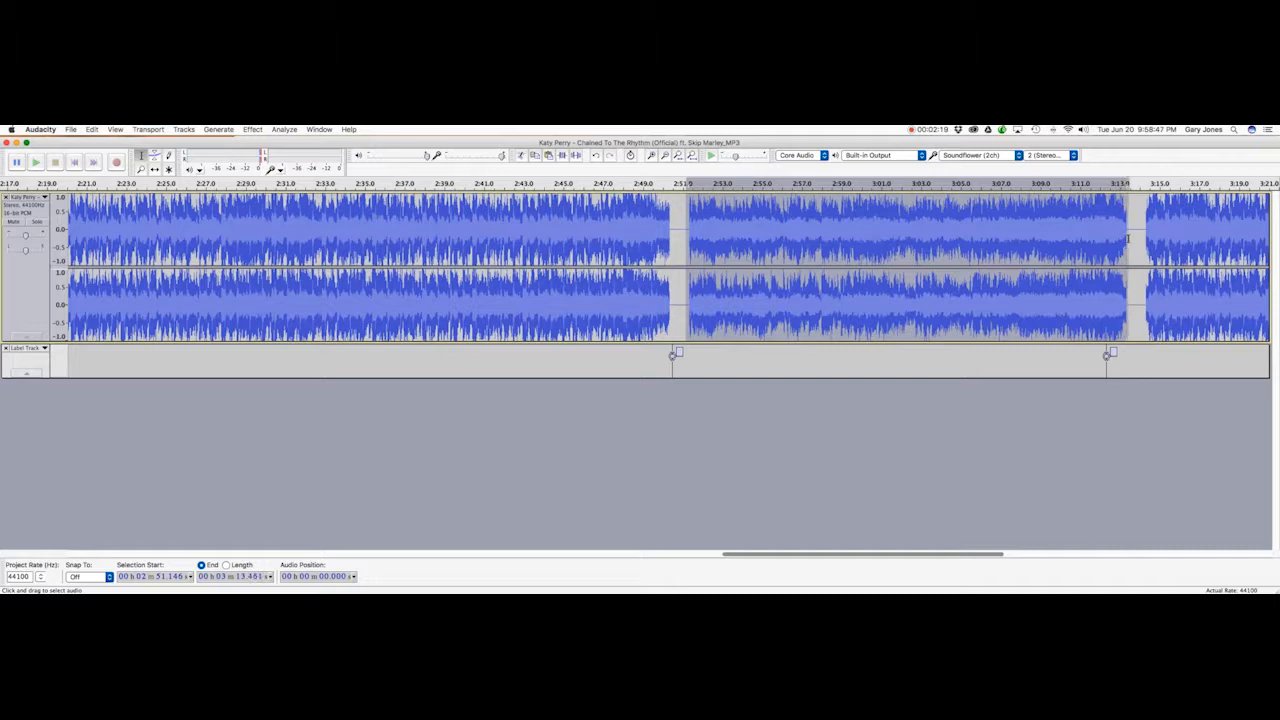
pyautogui.press('Delete')
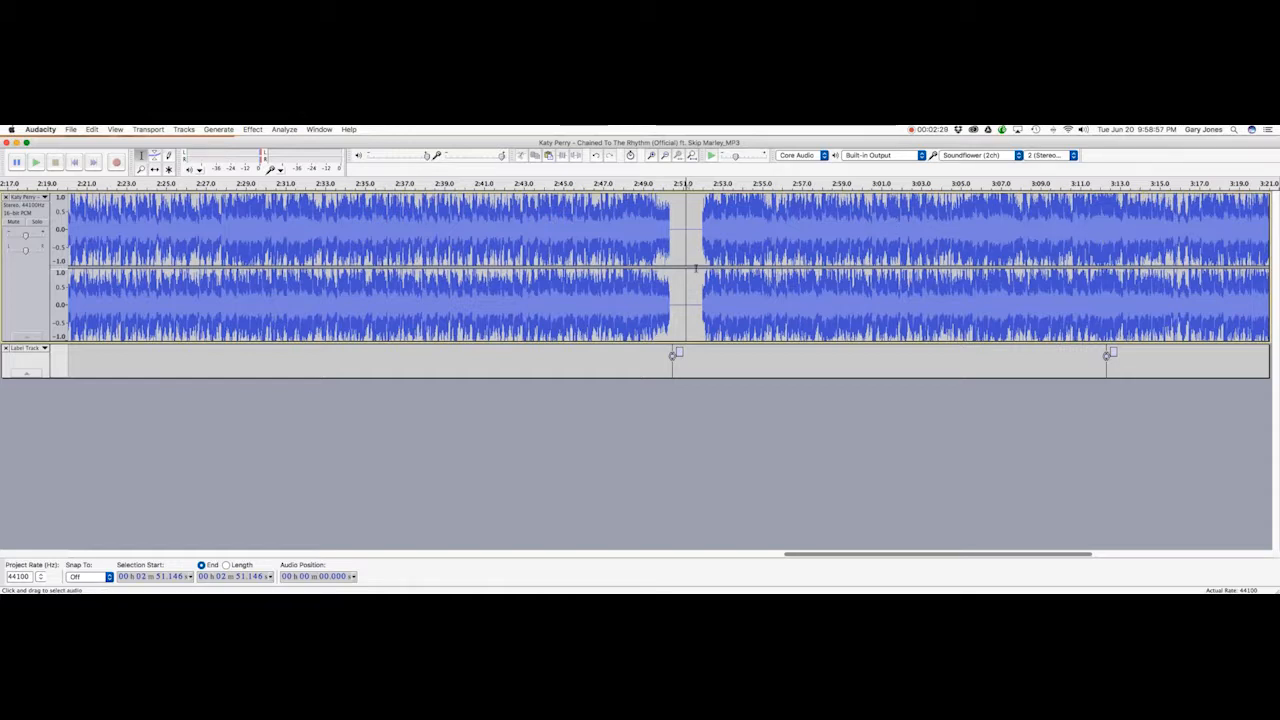
# Select the rest of the song from about 2:51.7 to 3:34.5 and add a new stereo track.
pyautogui.moveTo(697, 262)
pyautogui.mouseDown()
pyautogui.moveTo(1272, 262)
pyautogui.moveTo(1200, 255)
pyautogui.mouseUp()
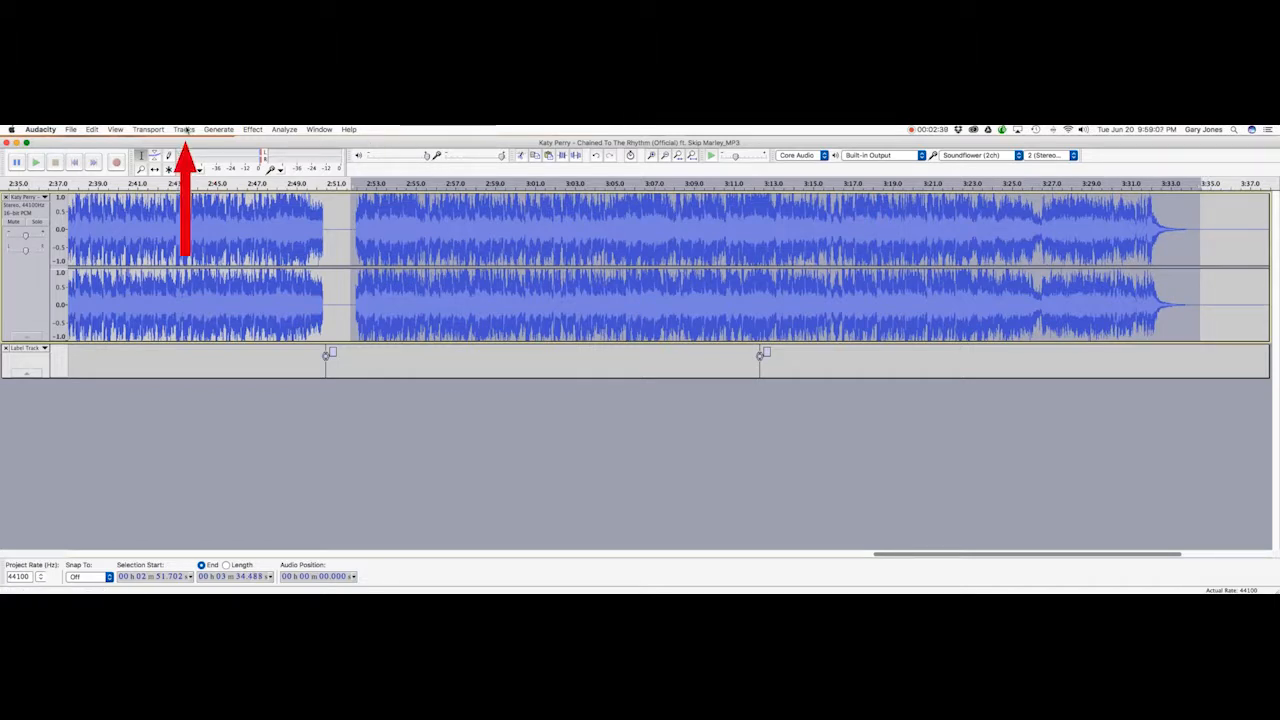
pyautogui.click(186, 130)
pyautogui.moveTo(194, 143)
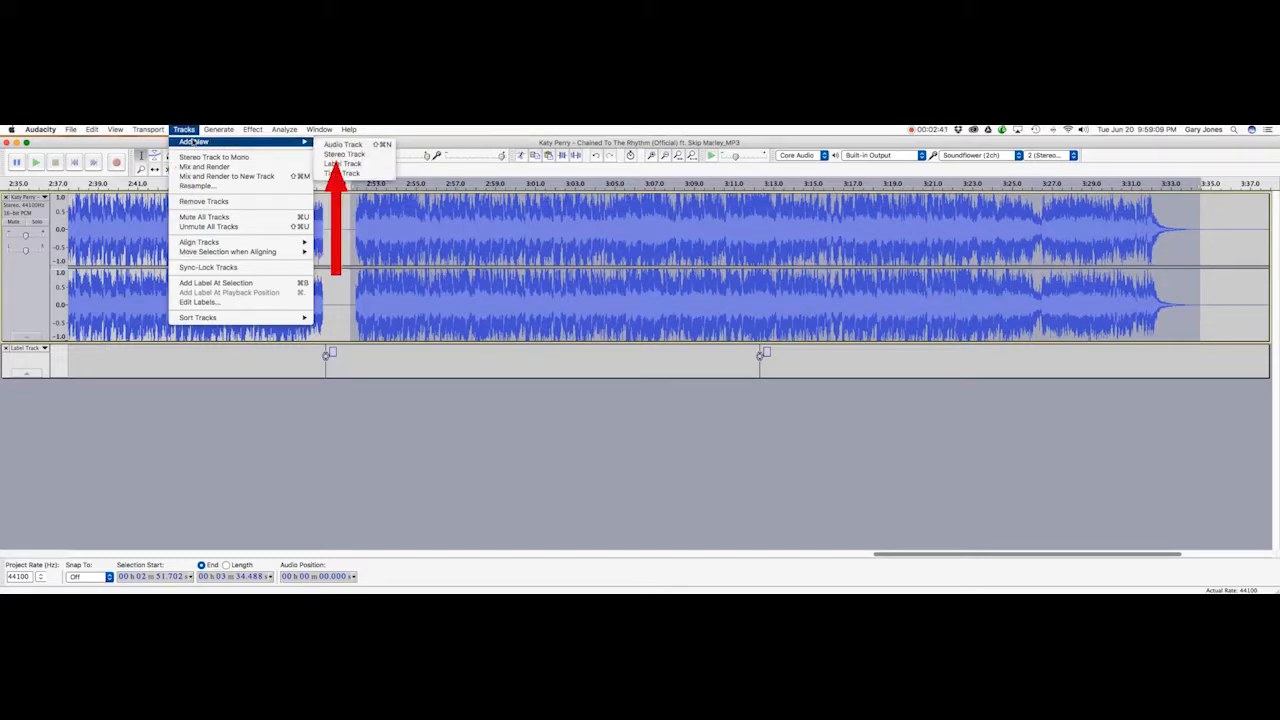
pyautogui.click(345, 155)
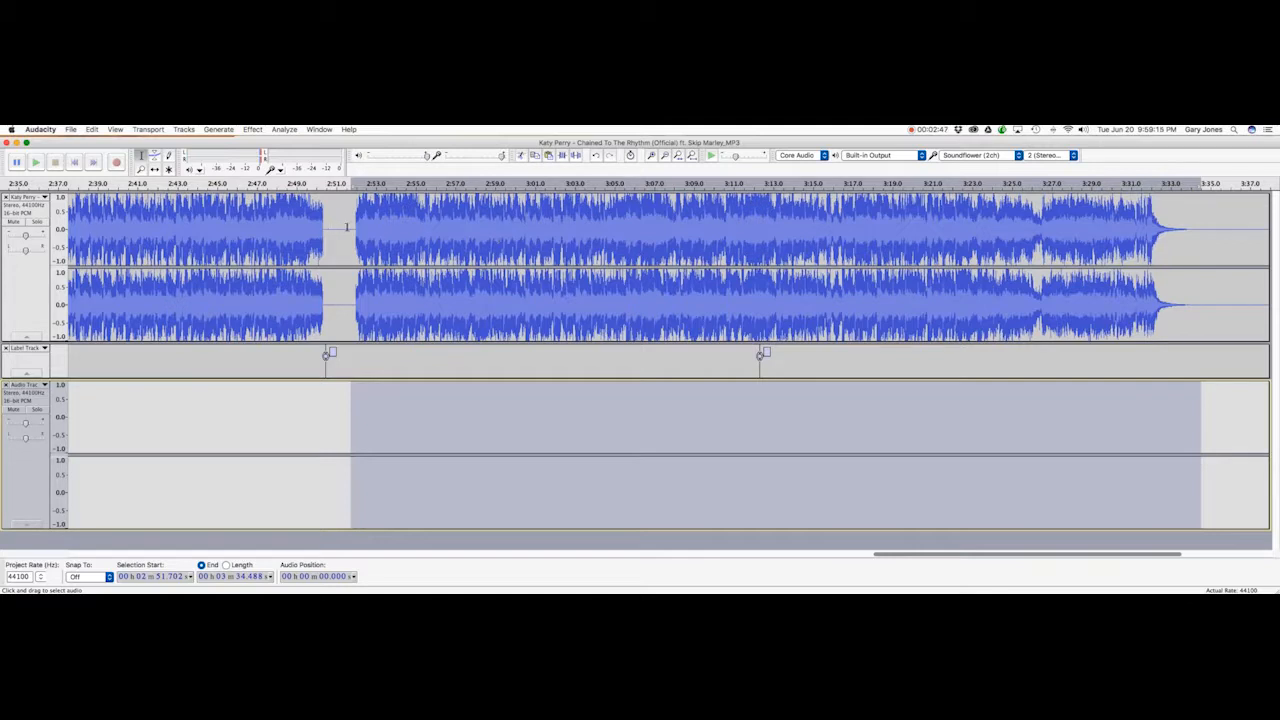
# Cut the rest of the song from about 2:51.9 to 3:34.1 and paste it onto the new stereo track at about 2:51.6.
pyautogui.moveTo(353, 224); pyautogui.dragTo(1191, 247)
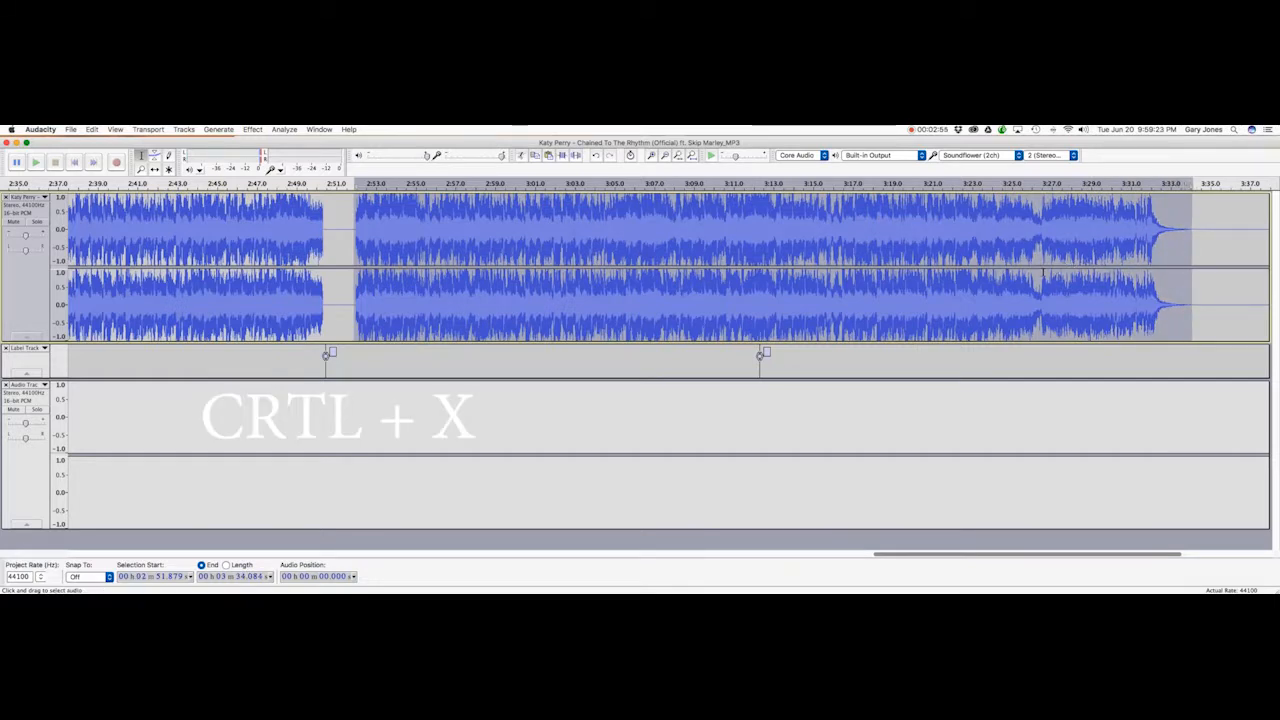
pyautogui.hotkey('ctrl', 'x')
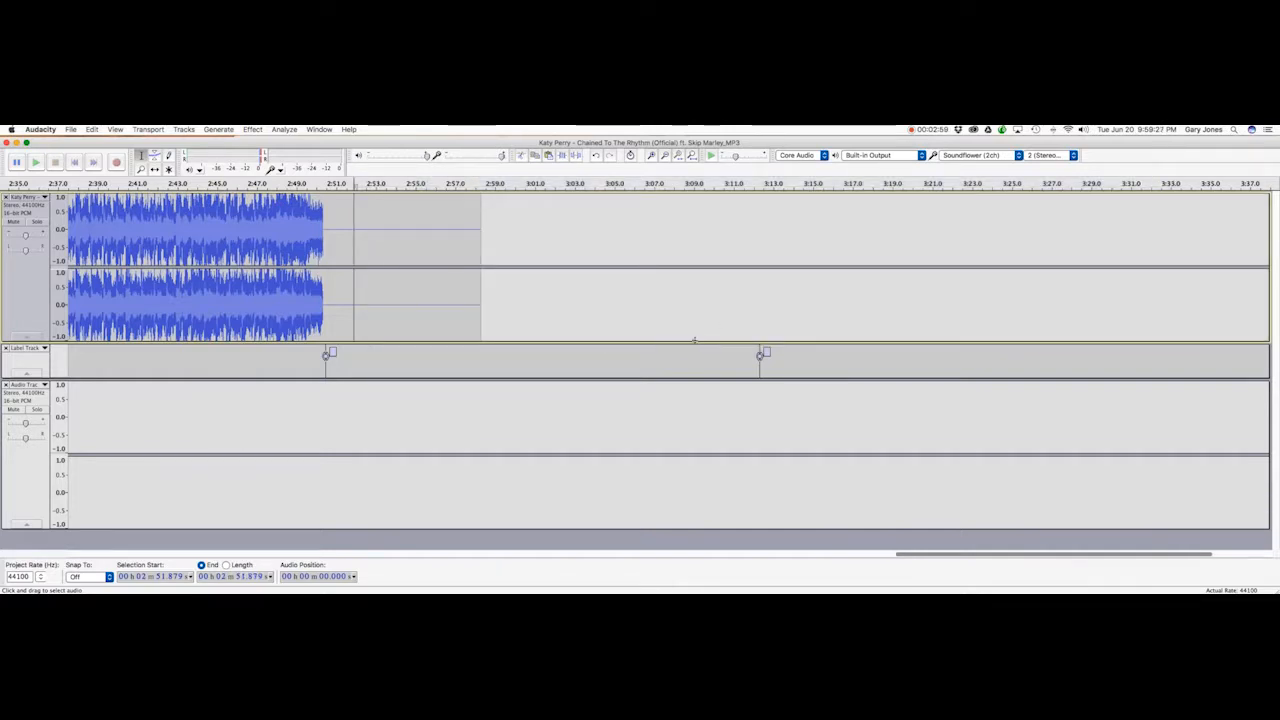
pyautogui.click(348, 406)
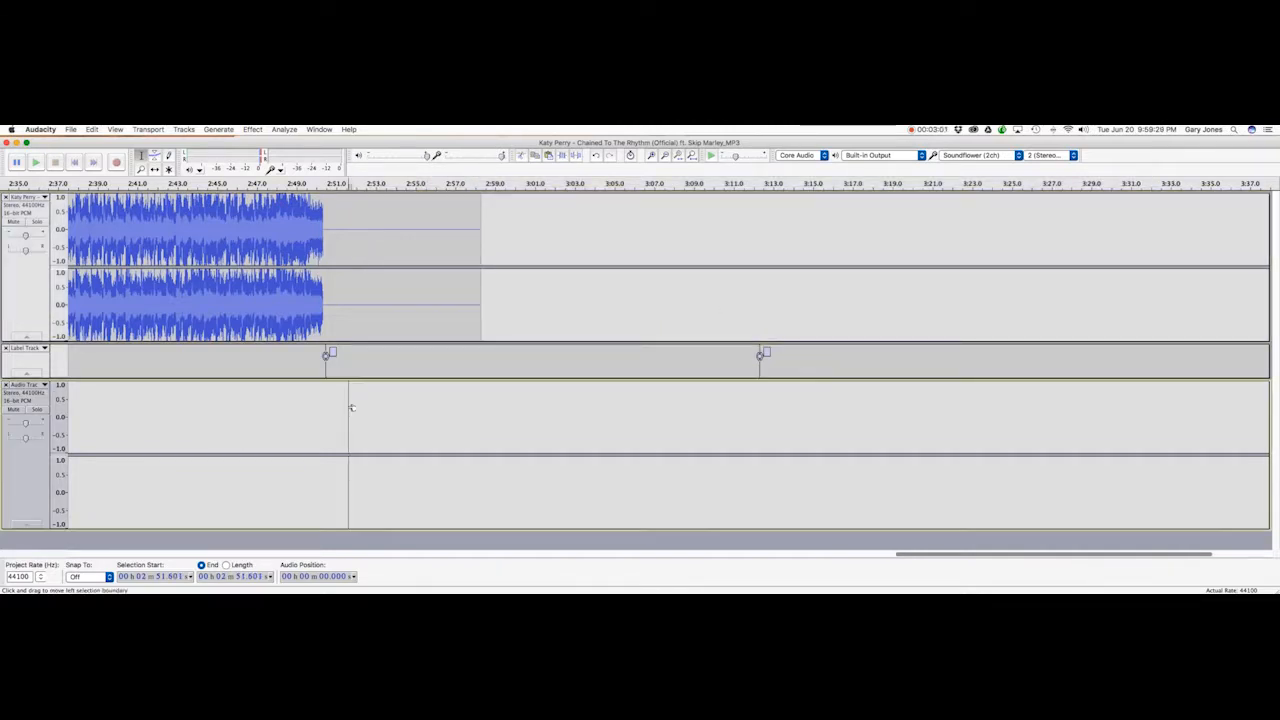
pyautogui.hotkey('ctrl', 'v')
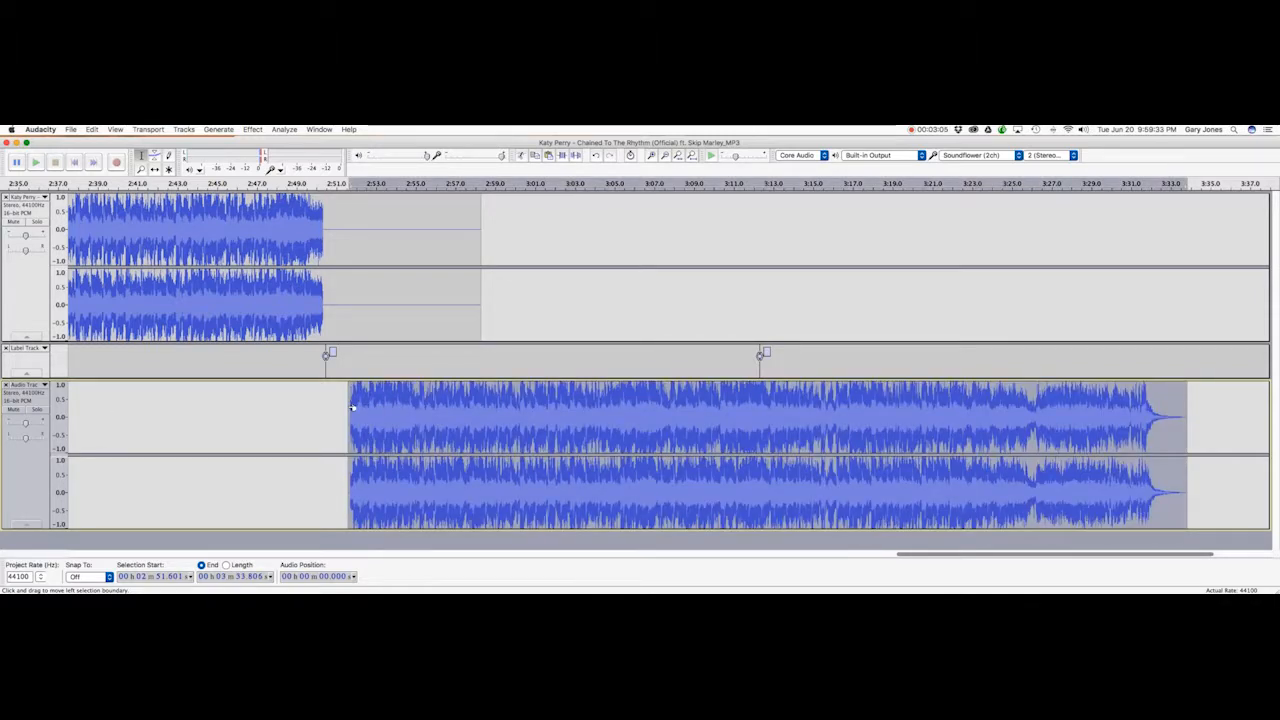
# Play both tracks from about 2:47.6 to hear the transition between the two song parts.
pyautogui.click(271, 226)
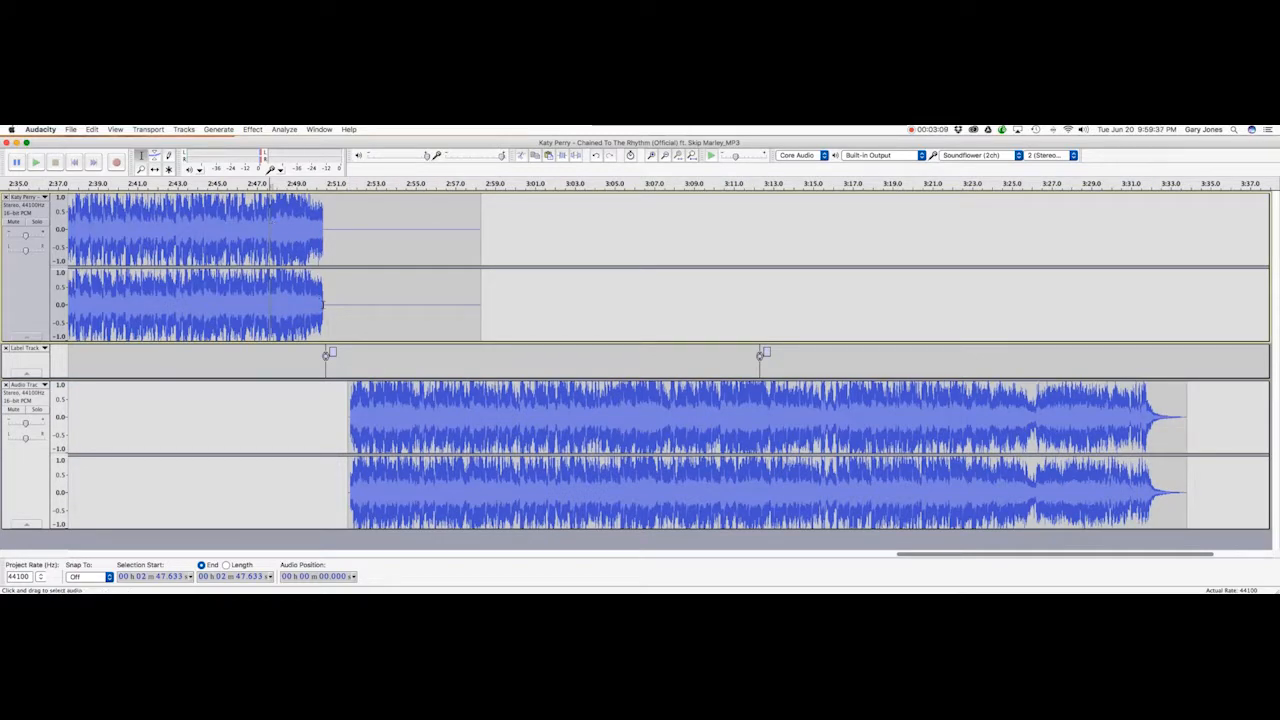
pyautogui.press('space')
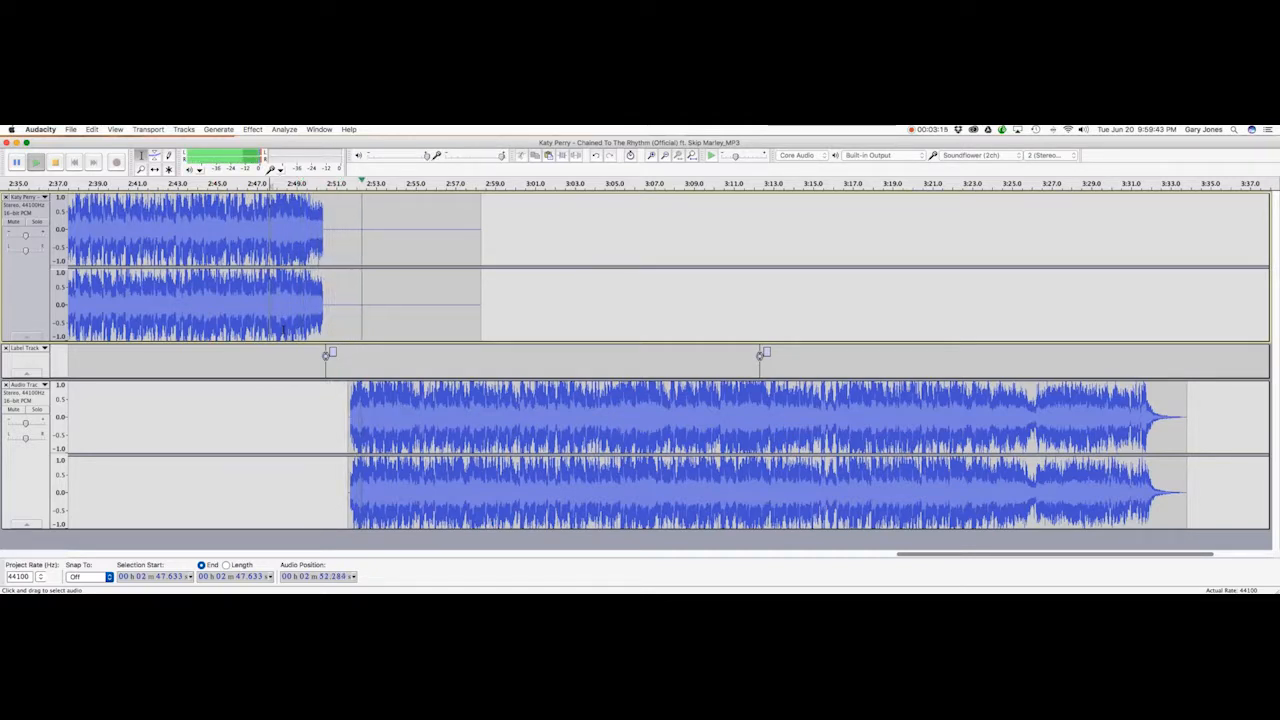
pyautogui.press('space')
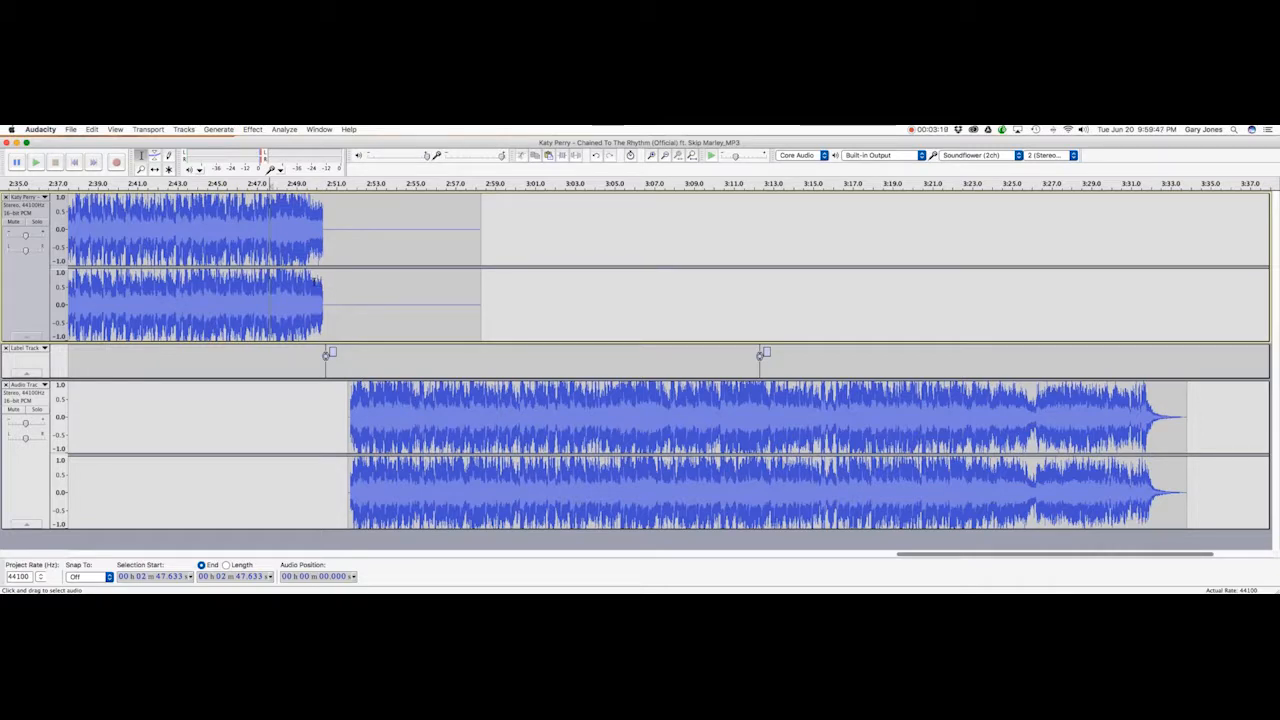
# Apply Fade Out to the end of the first song part, from about 2:49.86 to 2:50.36.
pyautogui.moveTo(314, 283); pyautogui.dragTo(323, 286)
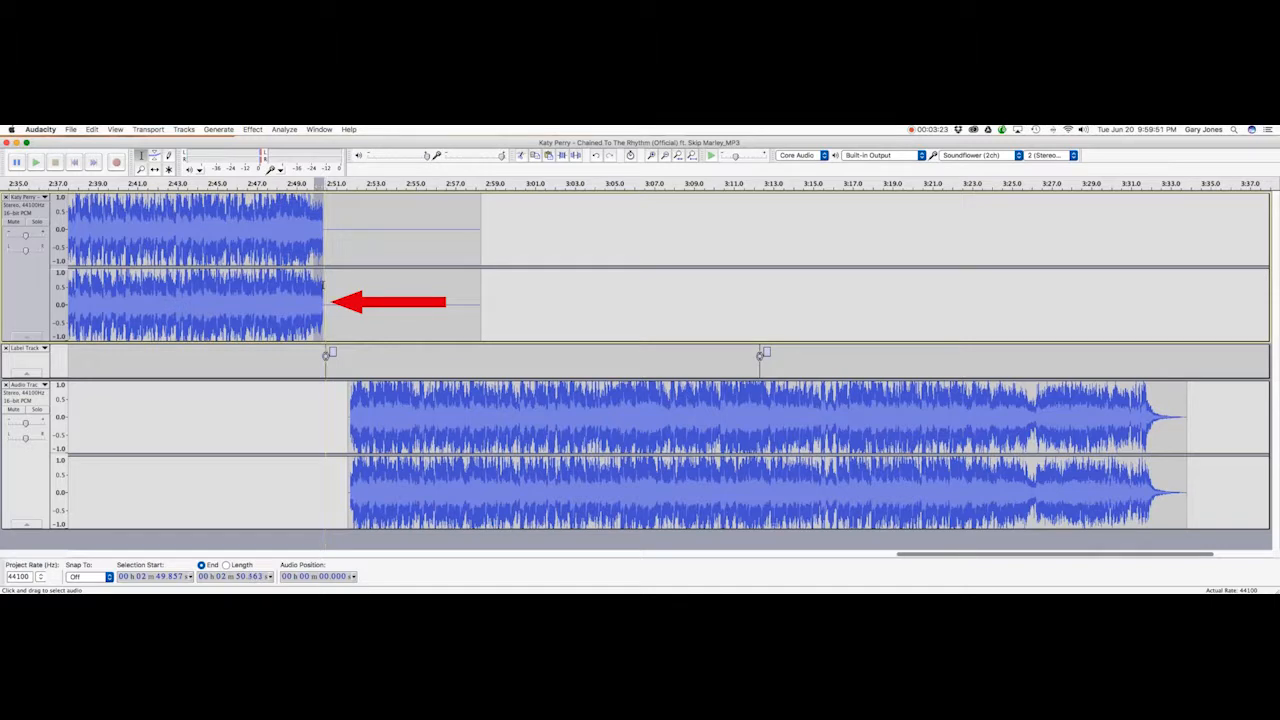
pyautogui.click(253, 129)
pyautogui.click(461, 133)
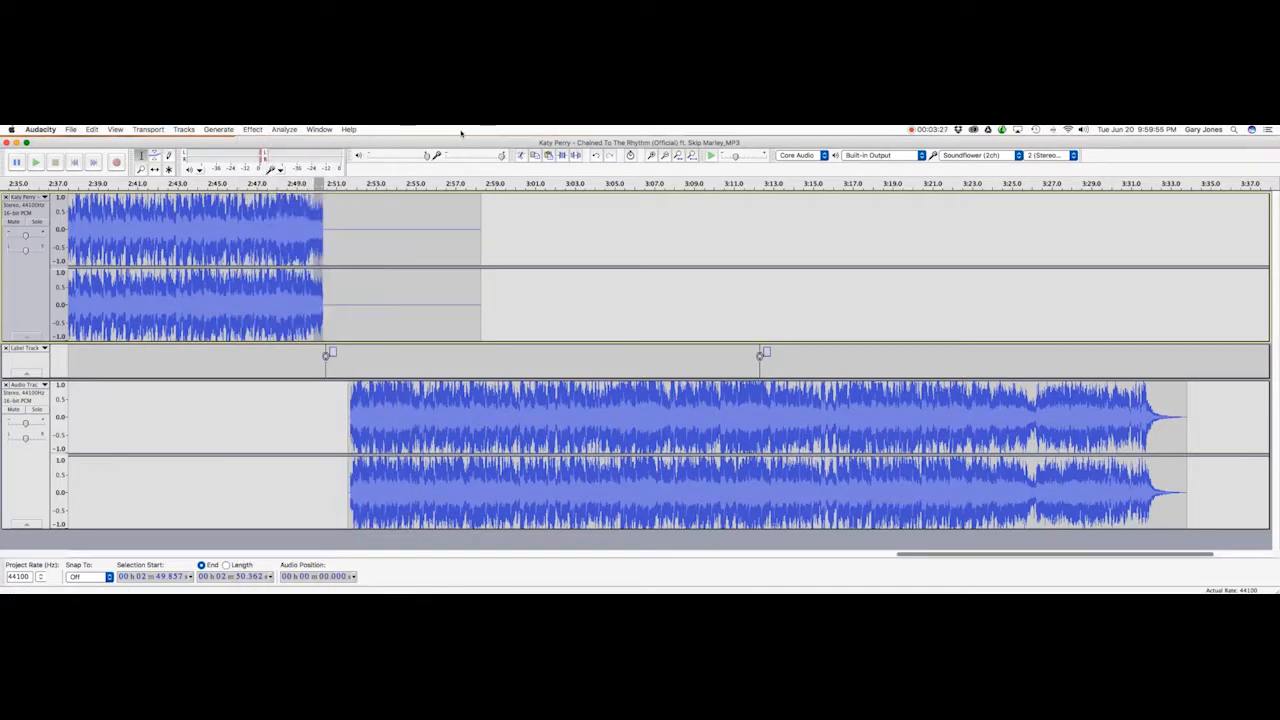
pyautogui.click(284, 129)
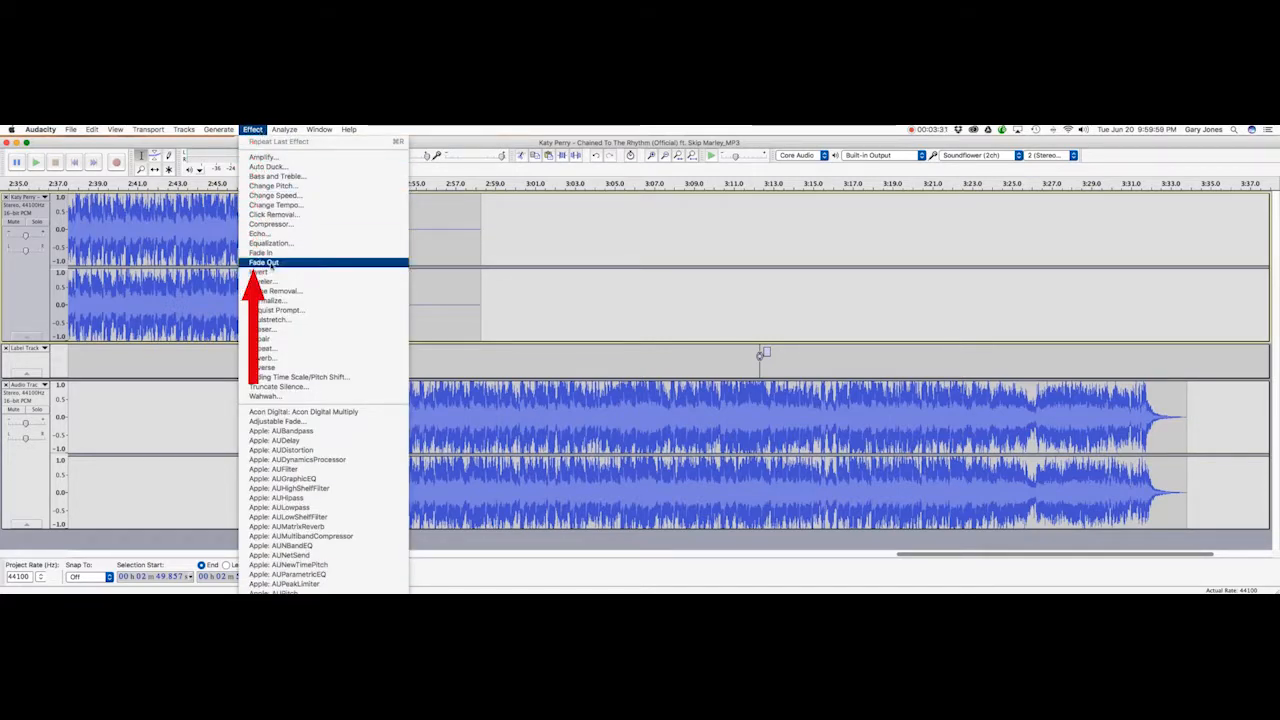
pyautogui.click(266, 273)
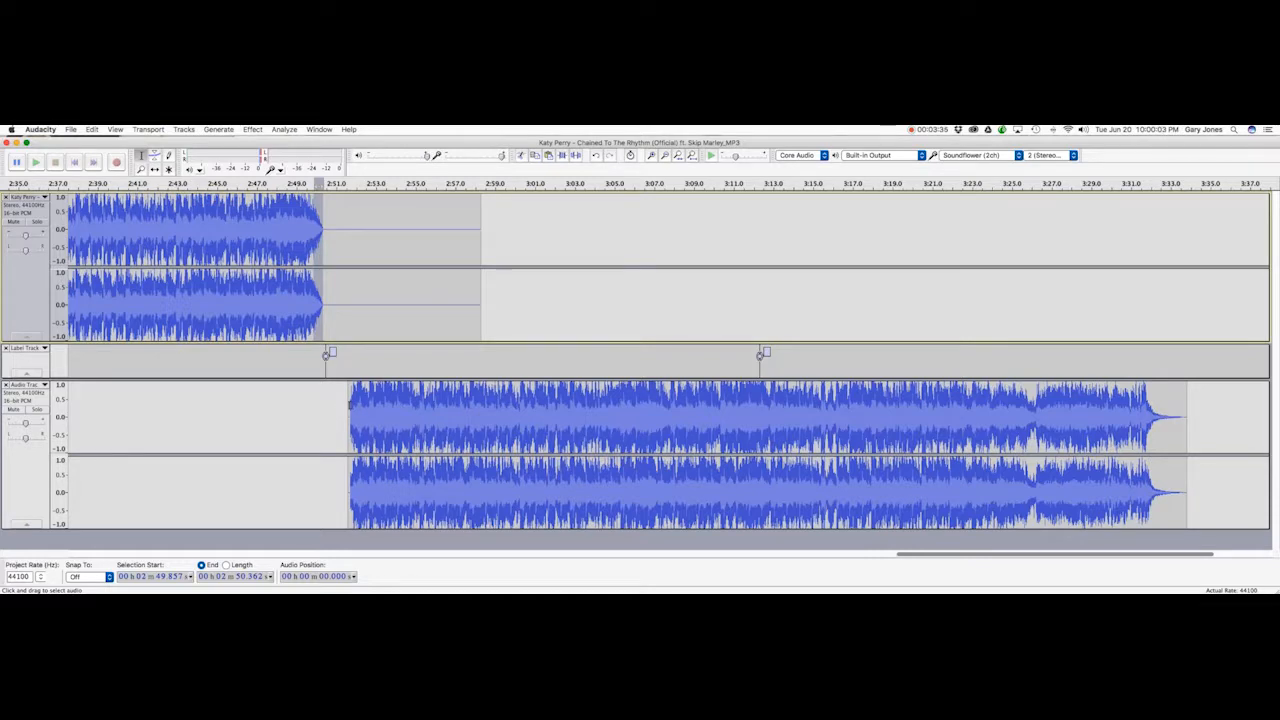
# Play the start of the pasted ending repeatedly from about 2:51.6 to check where it should begin.
pyautogui.click(351, 408)
pyautogui.press('space')
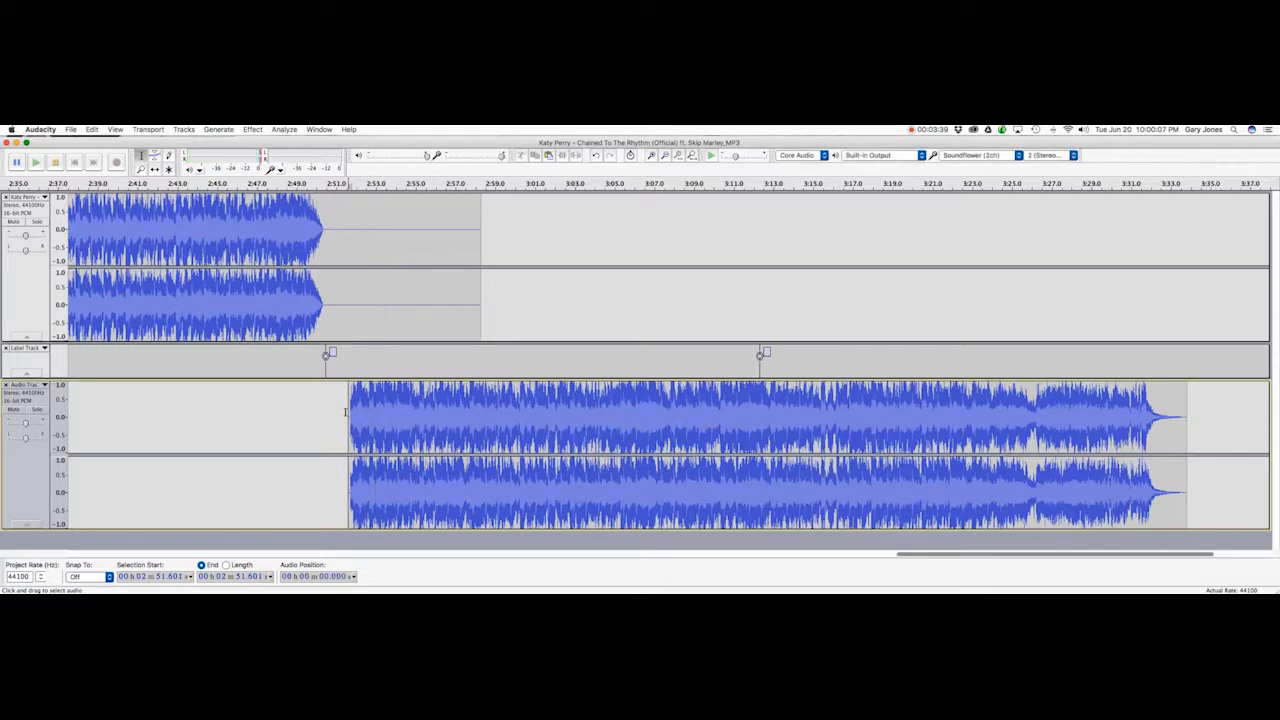
pyautogui.press('space')
pyautogui.press('space')
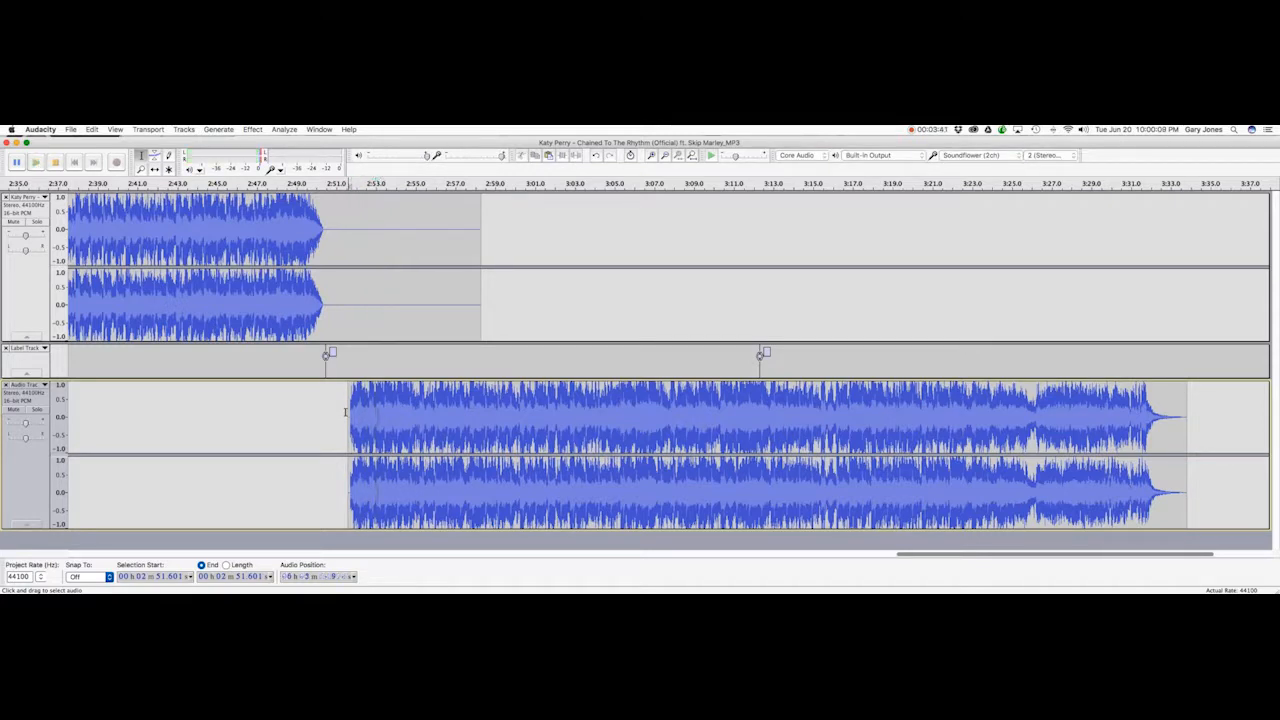
pyautogui.press('space')
pyautogui.press('space')
pyautogui.press('space')
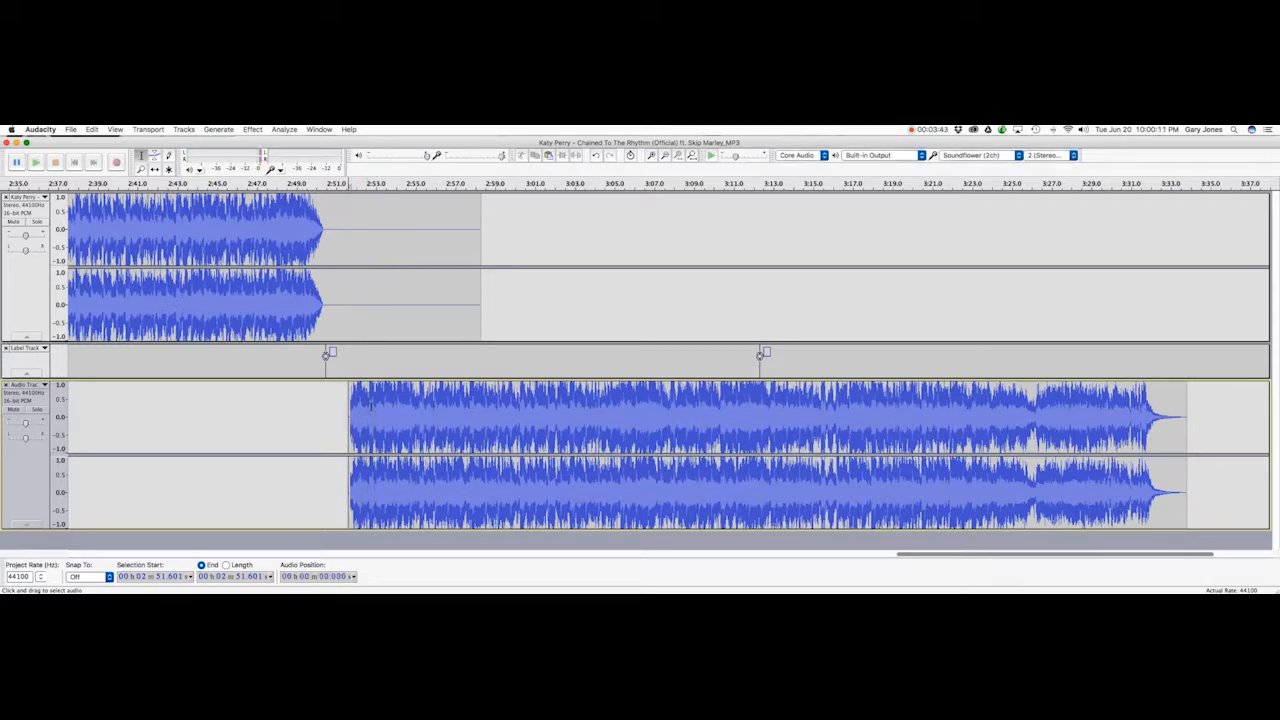
# Delete the beginning of the pasted ending on the second stereo track, from about 2:51.6 to 2:52.63.
pyautogui.click(371, 394)
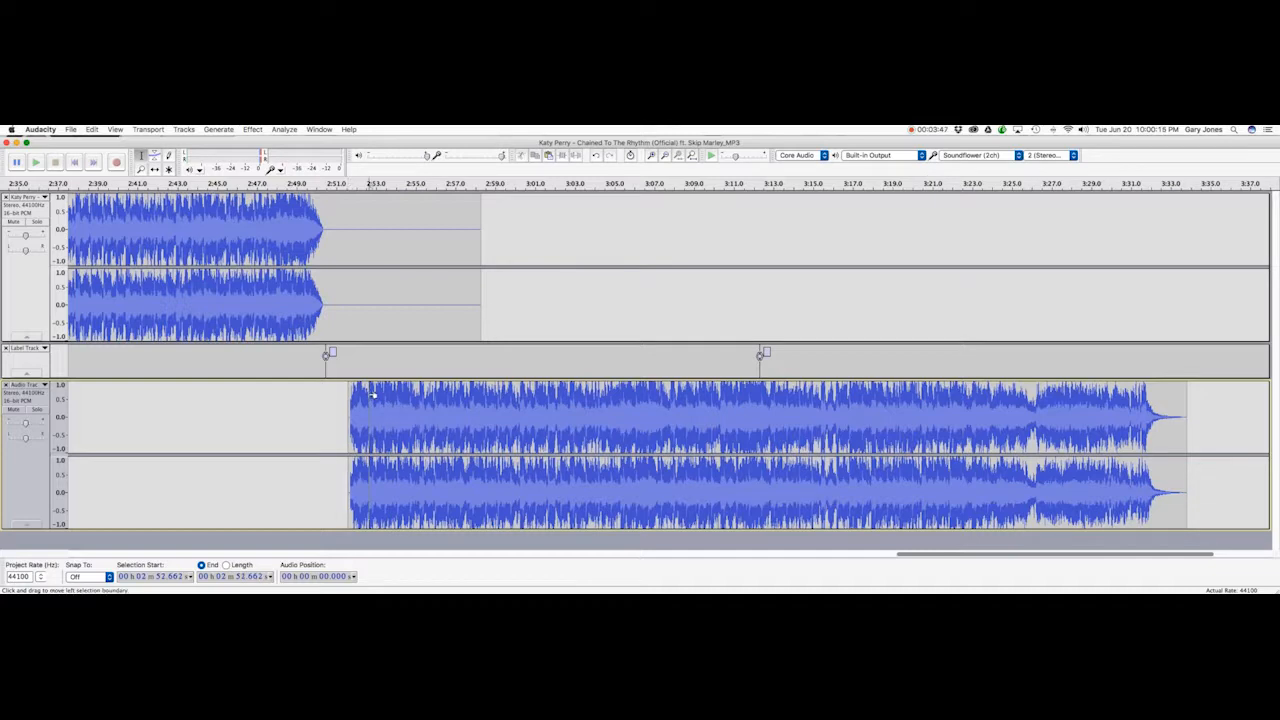
pyautogui.moveTo(372, 395); pyautogui.dragTo(352, 396)
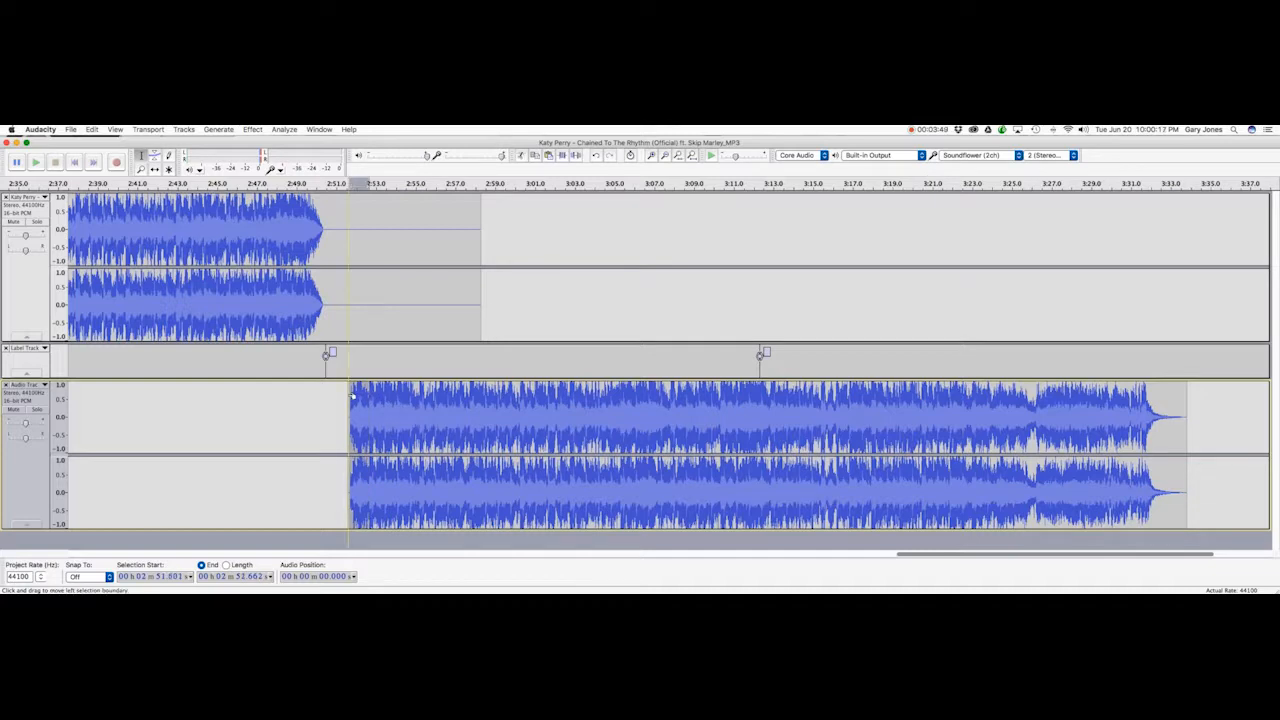
pyautogui.click(343, 403)
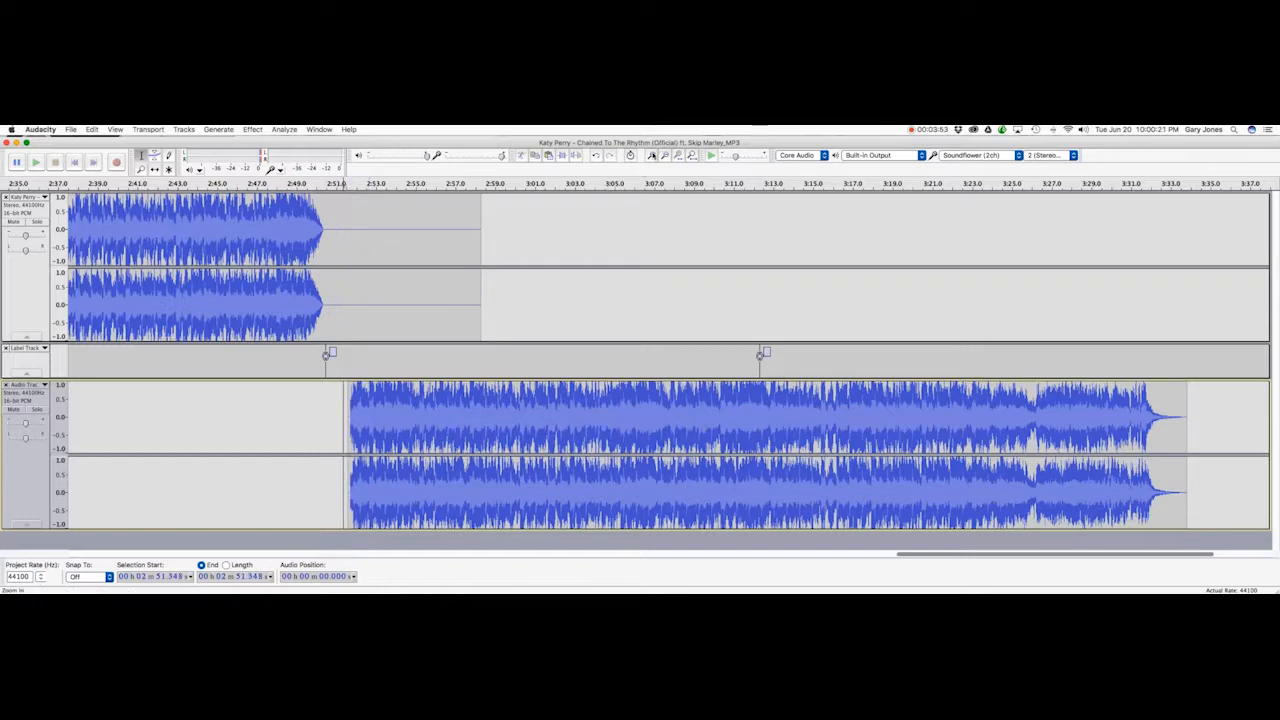
pyautogui.click(651, 156)
pyautogui.click(651, 156)
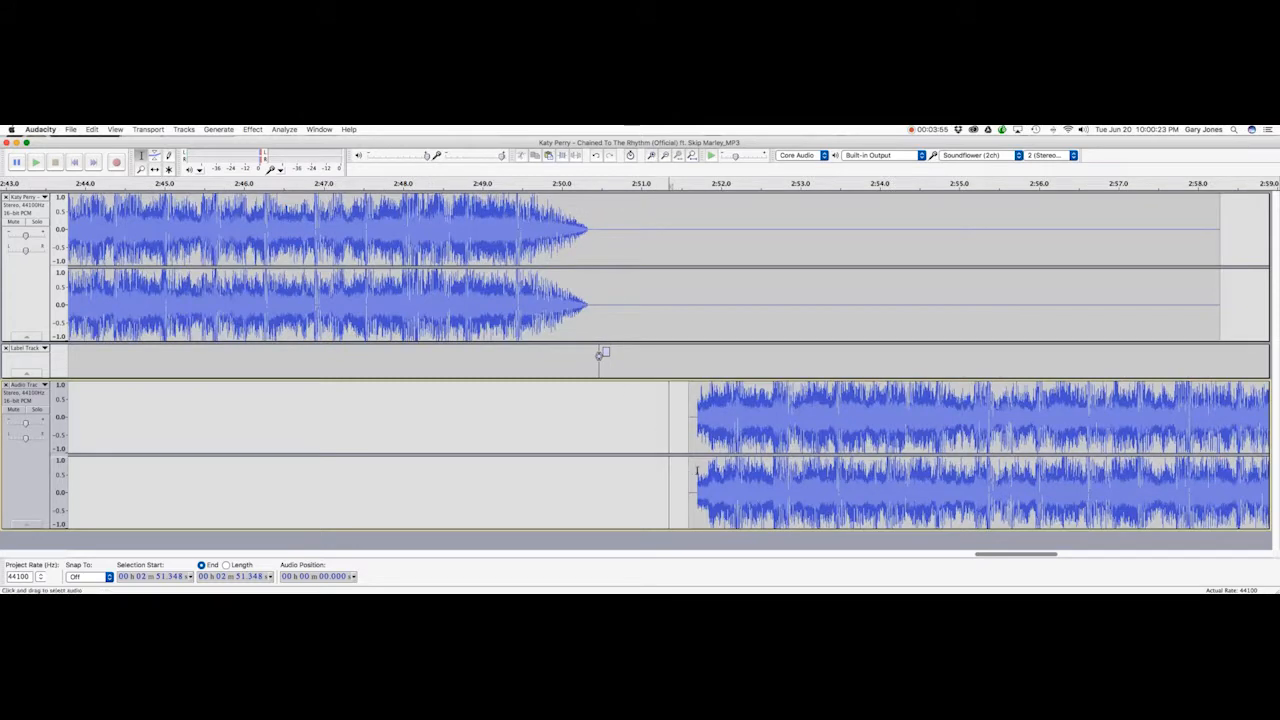
pyautogui.click(771, 394)
pyautogui.moveTo(776, 394); pyautogui.dragTo(692, 402)
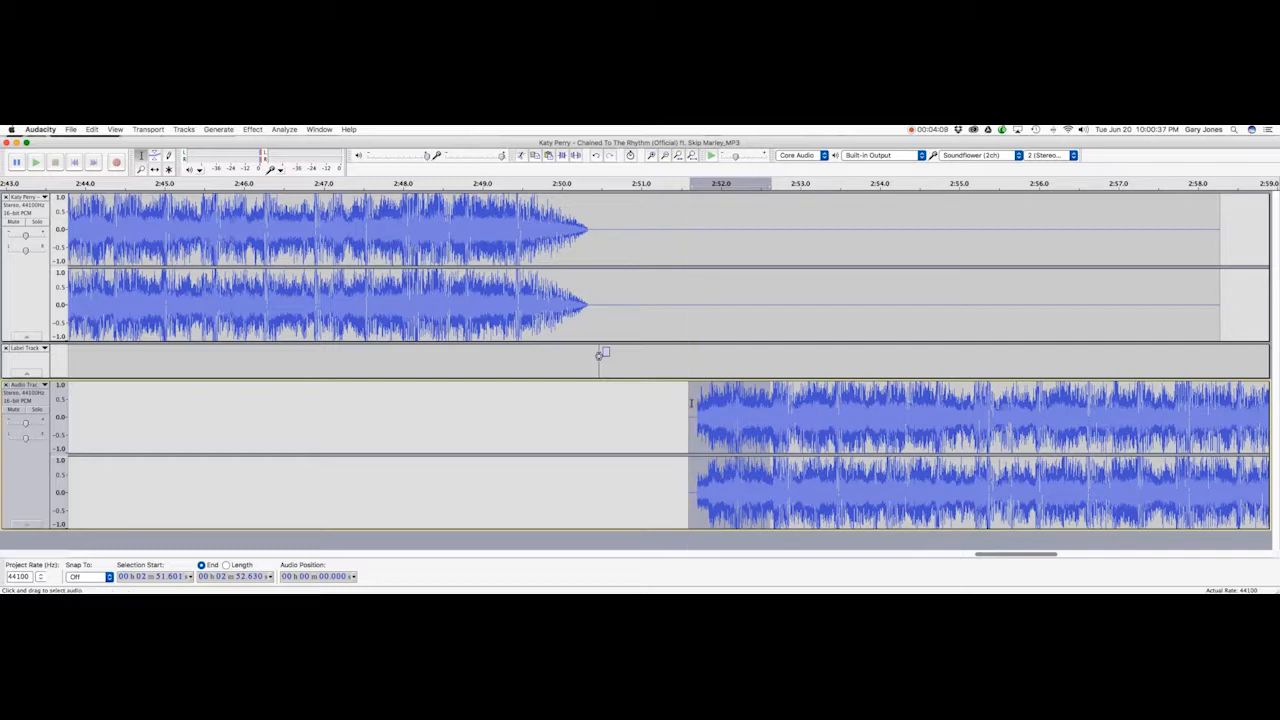
pyautogui.press('Delete')
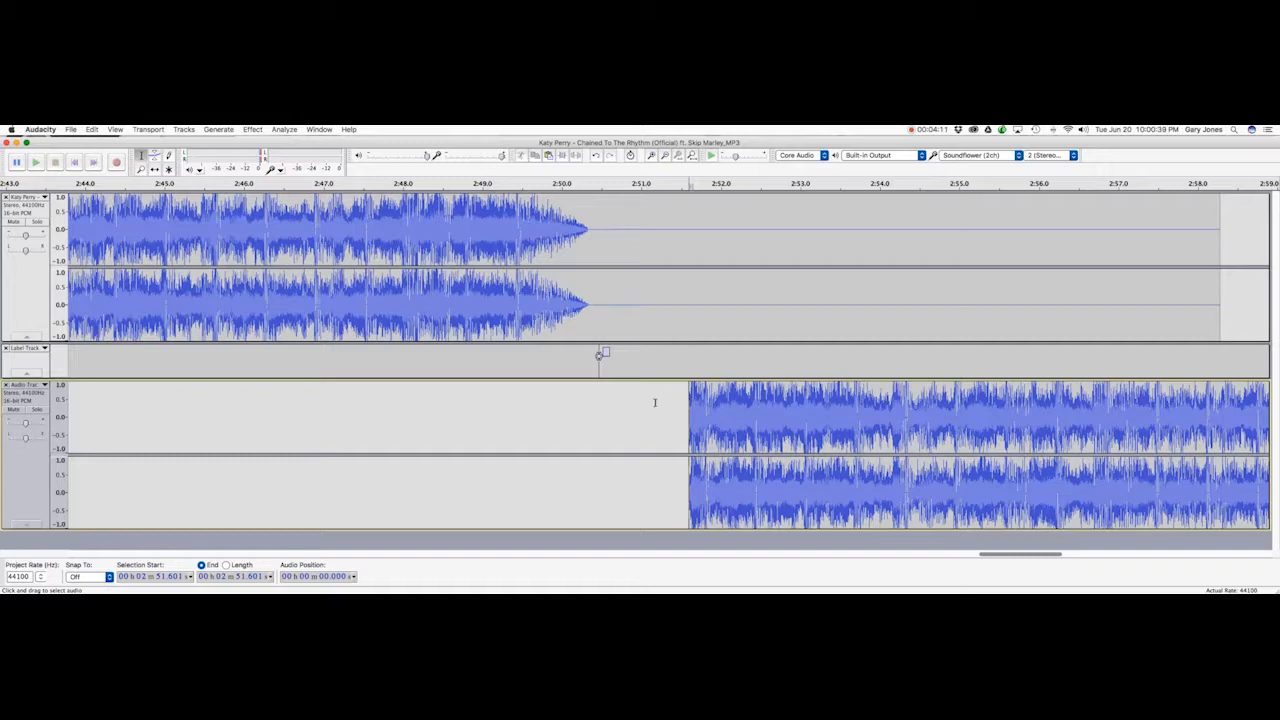
# Apply Fade In to the start of the pasted ending, from about 2:51.6 to 2:51.88.
pyautogui.moveTo(692, 409); pyautogui.dragTo(716, 409)
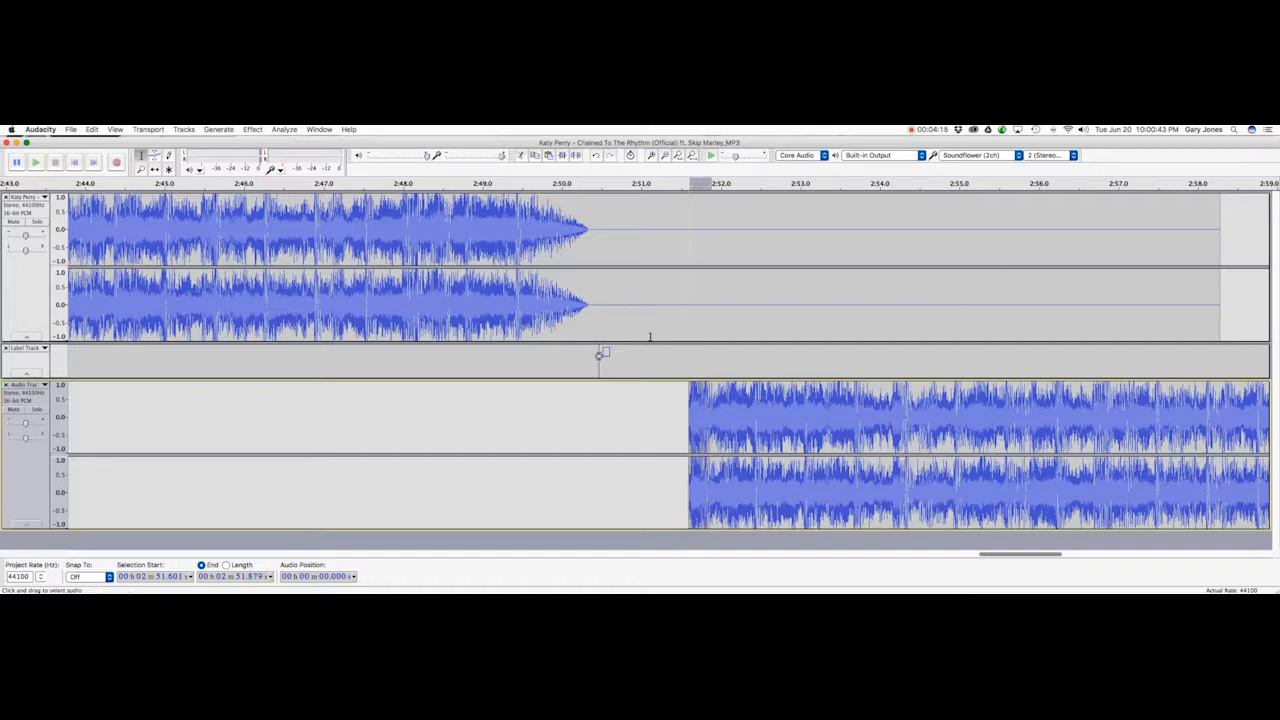
pyautogui.click(255, 129)
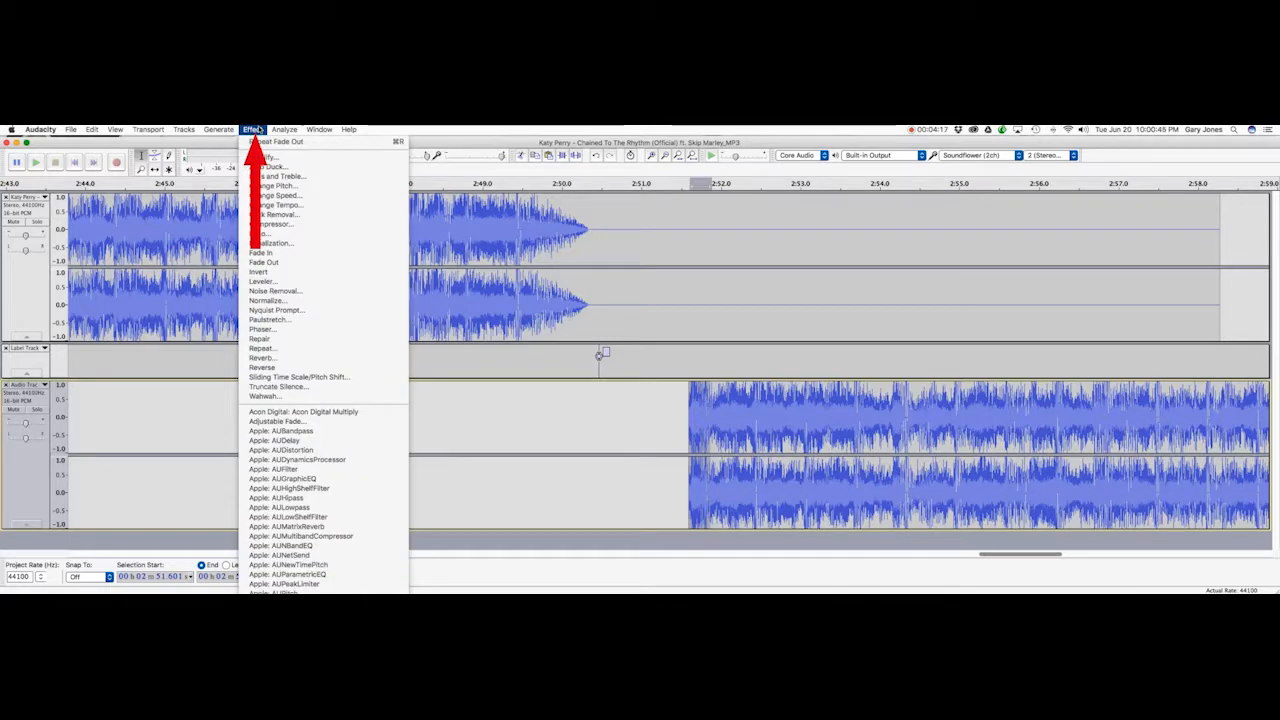
pyautogui.click(262, 253)
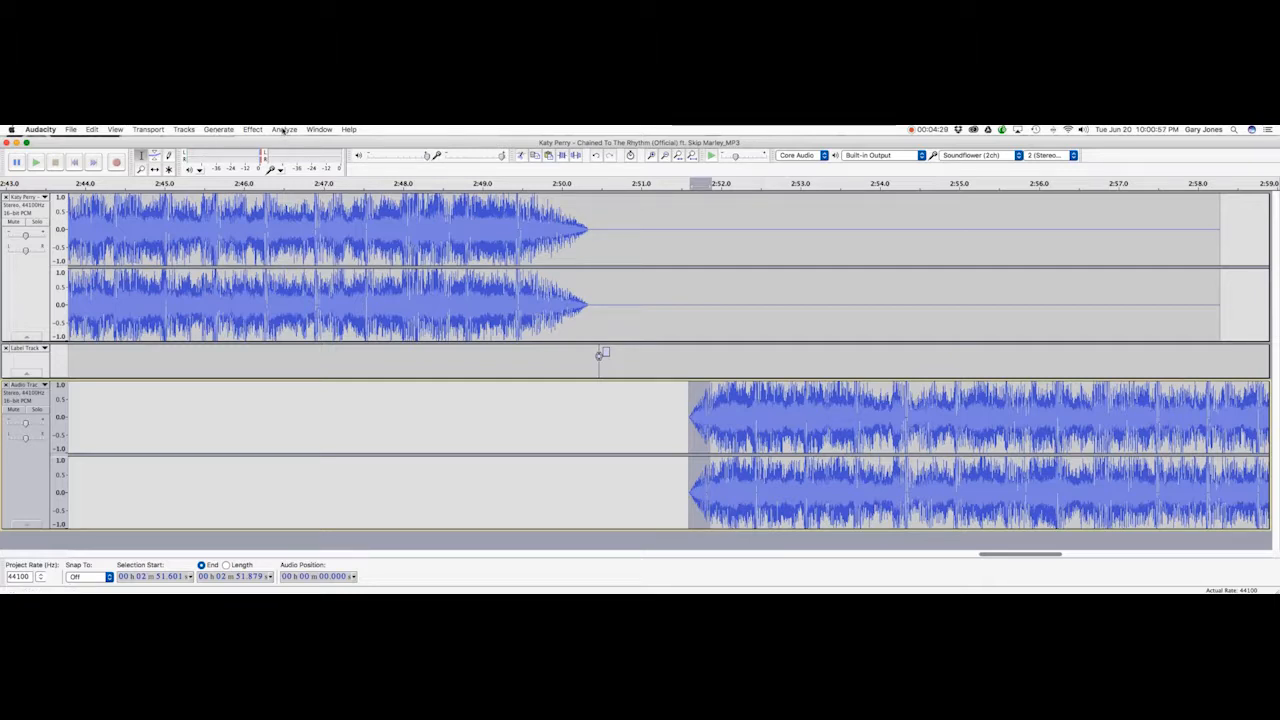
# Run Beat Finder with a threshold of 65 percent on the selected faded-in start of the ending.
pyautogui.click(284, 130)
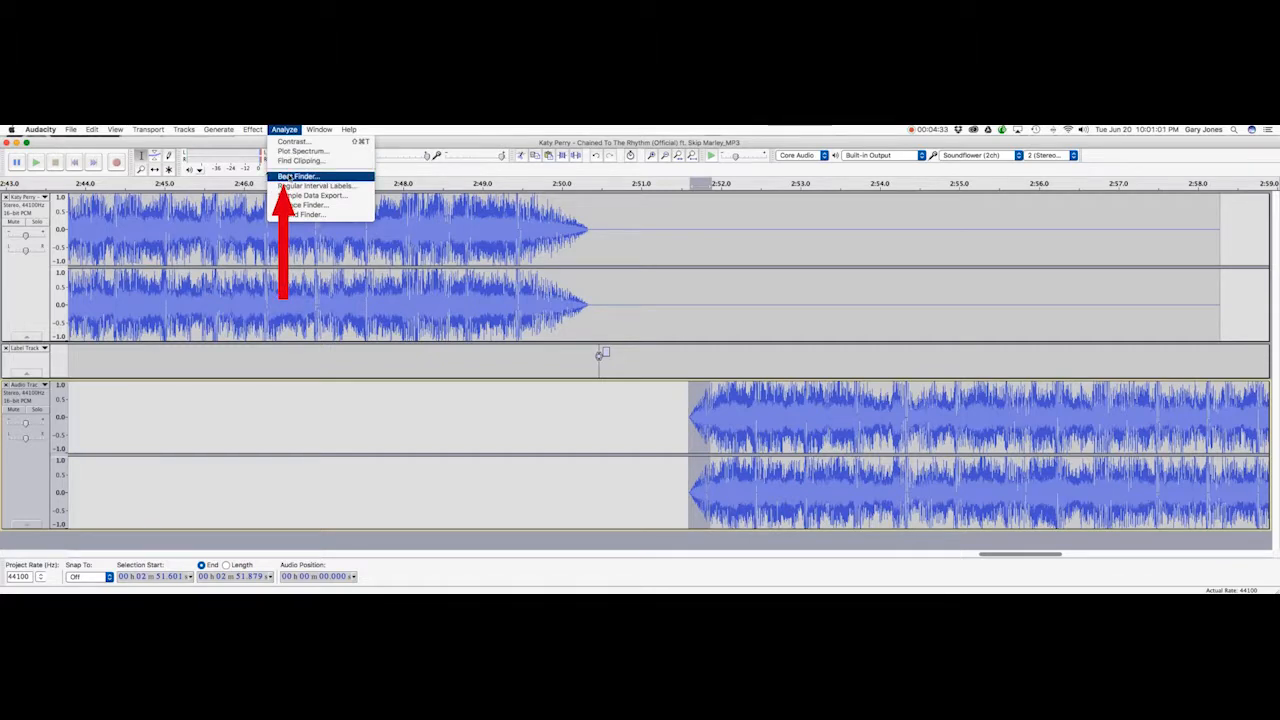
pyautogui.click(288, 176)
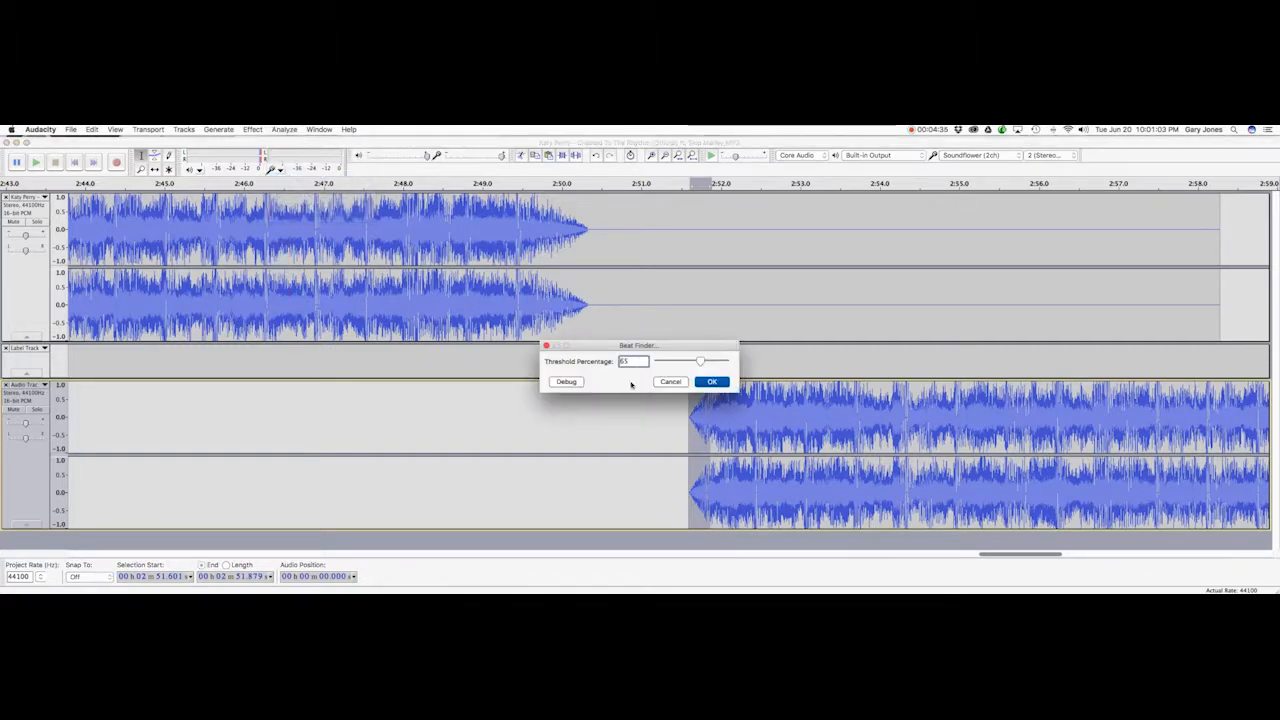
pyautogui.click(711, 381)
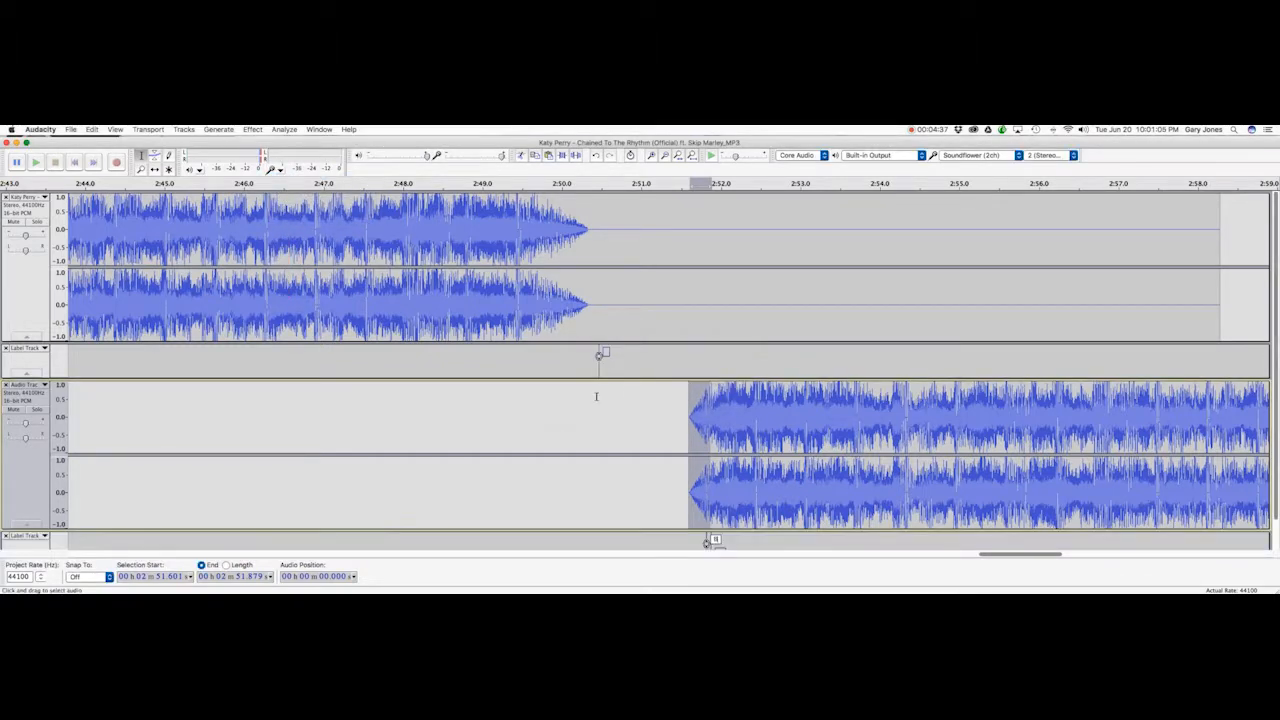
pyautogui.scroll(-1, 355, 476)
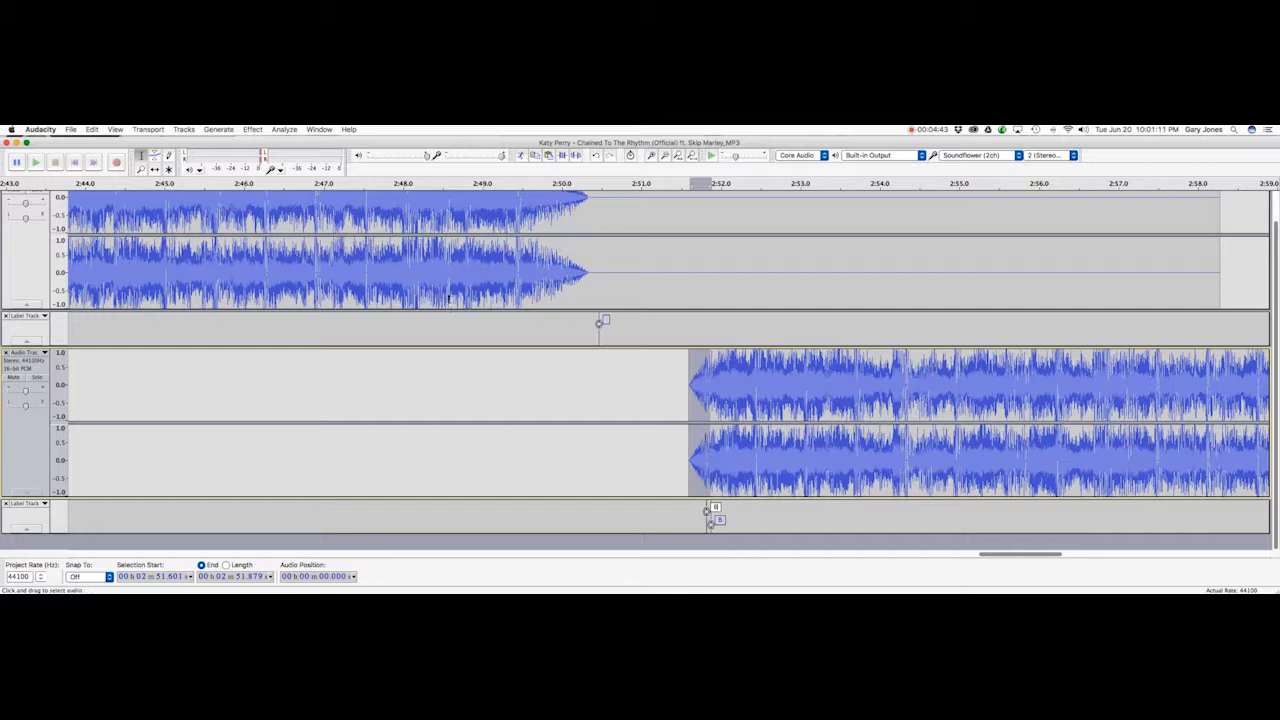
# Select all the audio in every track and run Beat Finder on it with a threshold of 65 percent.
pyautogui.doubleClick(449, 302)
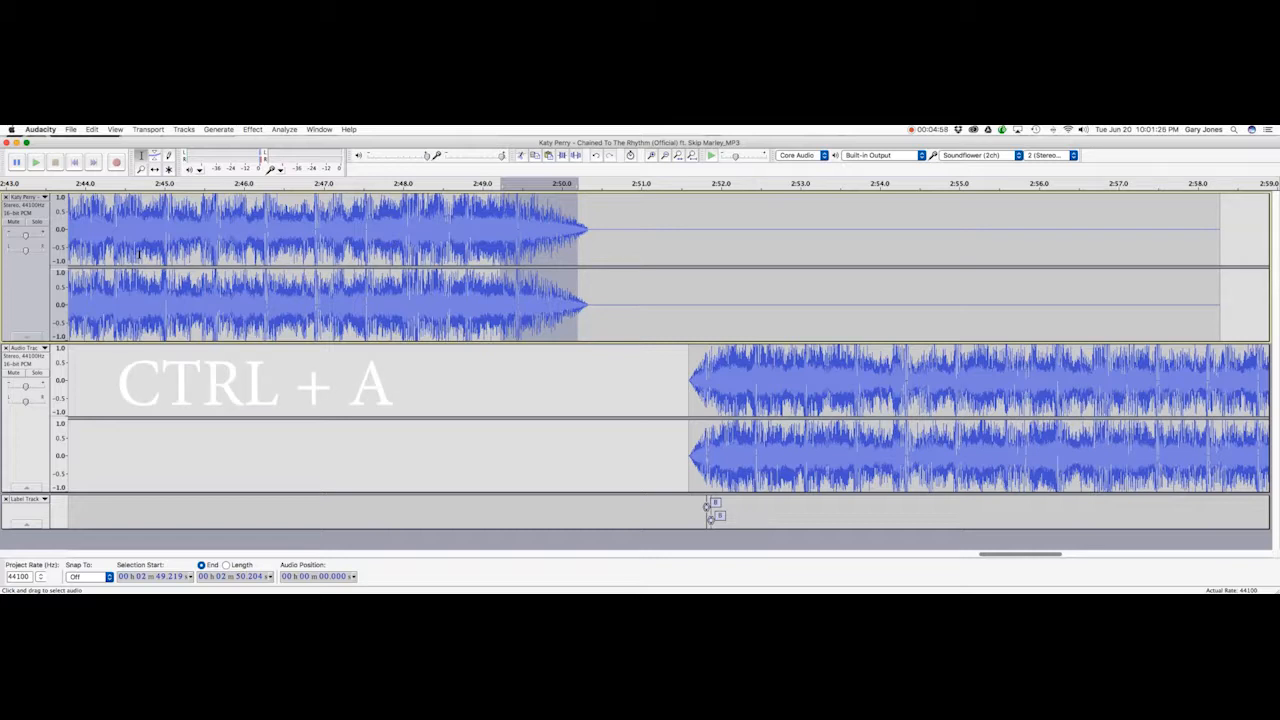
pyautogui.hotkey('ctrl', 'a')
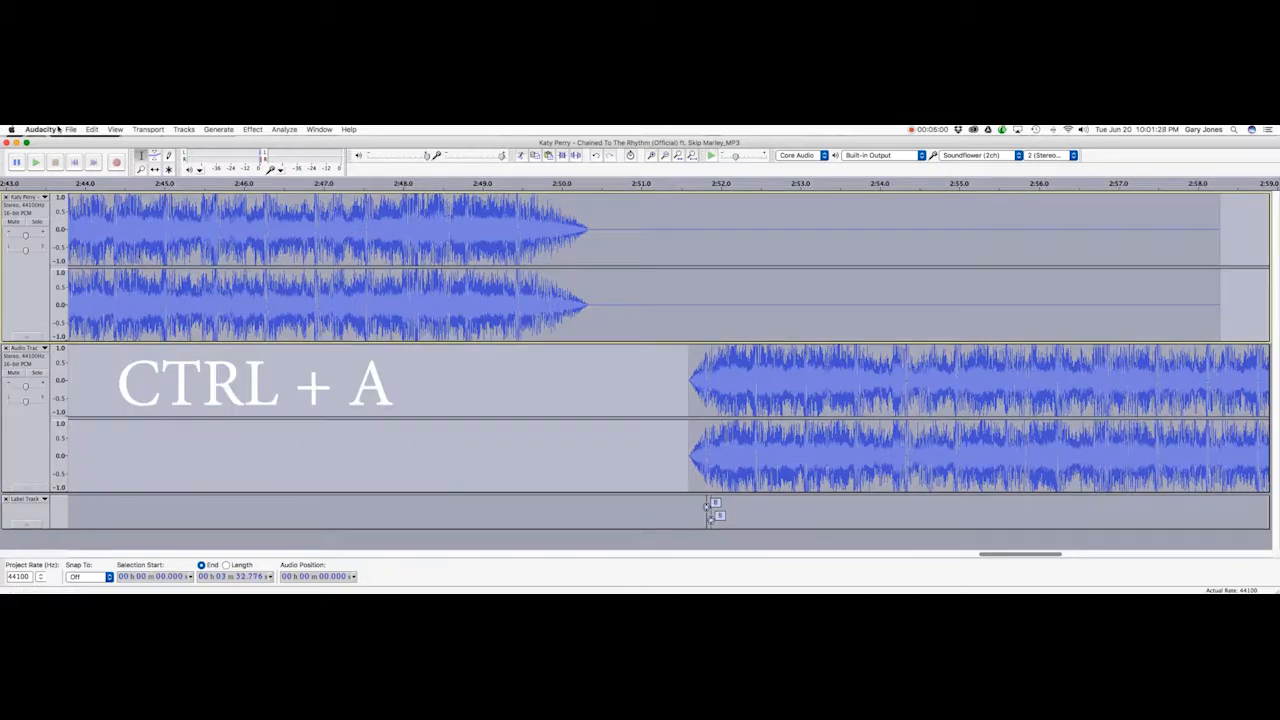
pyautogui.click(288, 130)
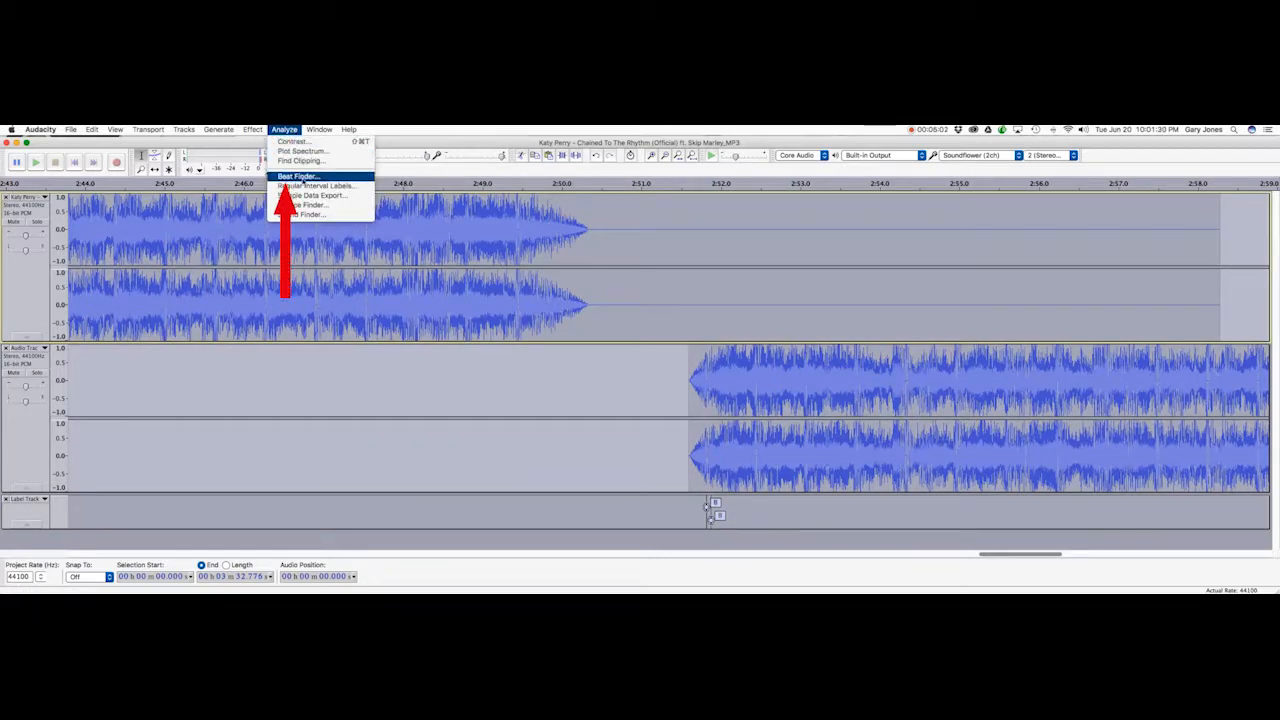
pyautogui.click(298, 177)
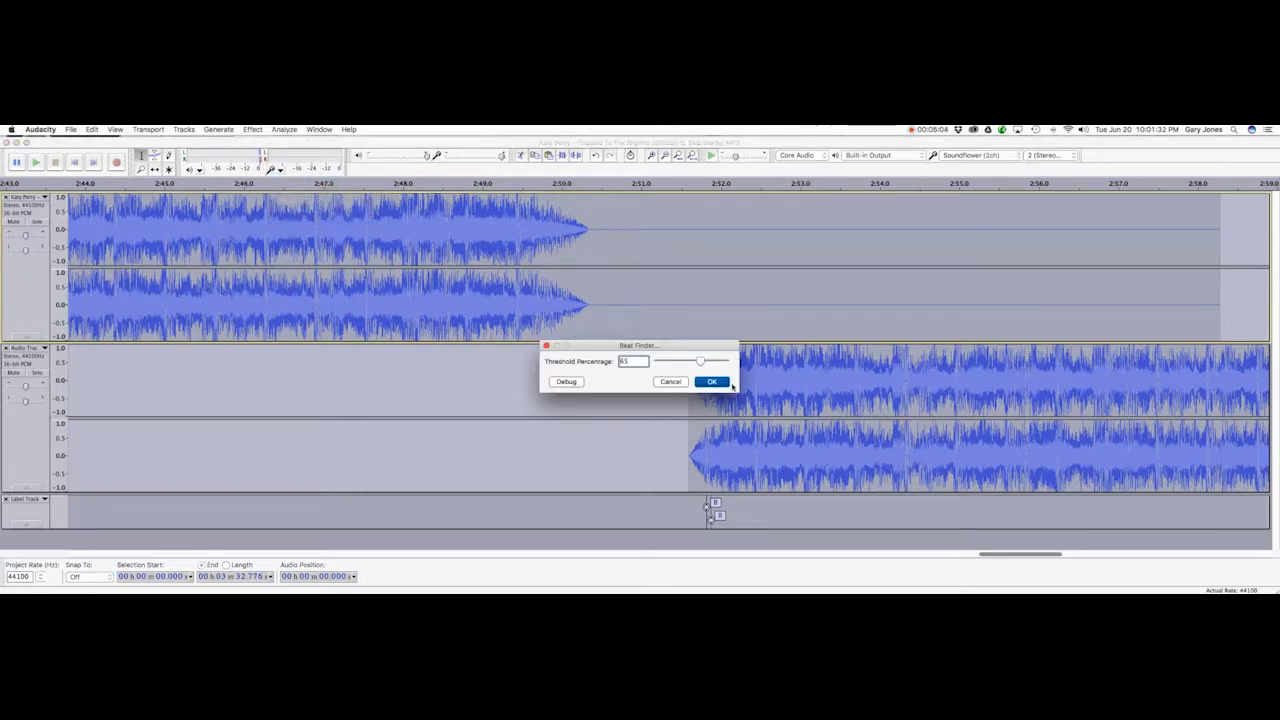
pyautogui.click(721, 384)
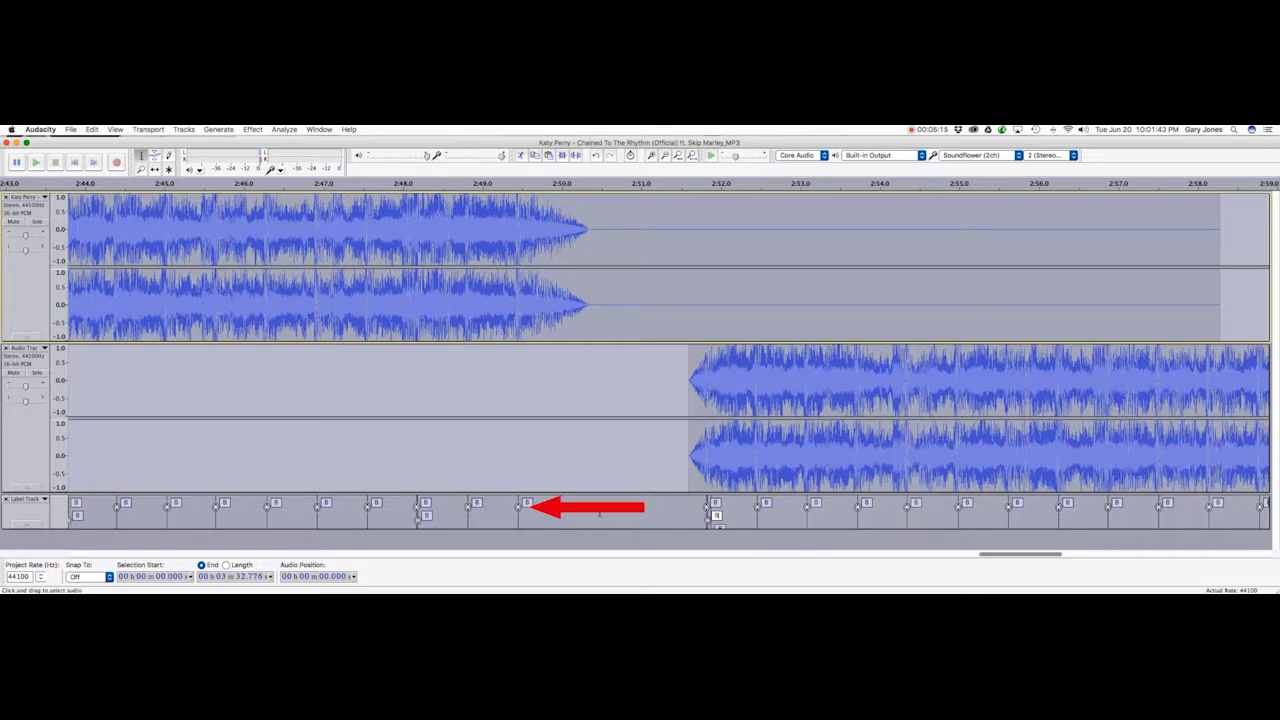
# Move the beat label track up between the two audio tracks and clear the selection at about 2:51.2.
pyautogui.click(27, 502)
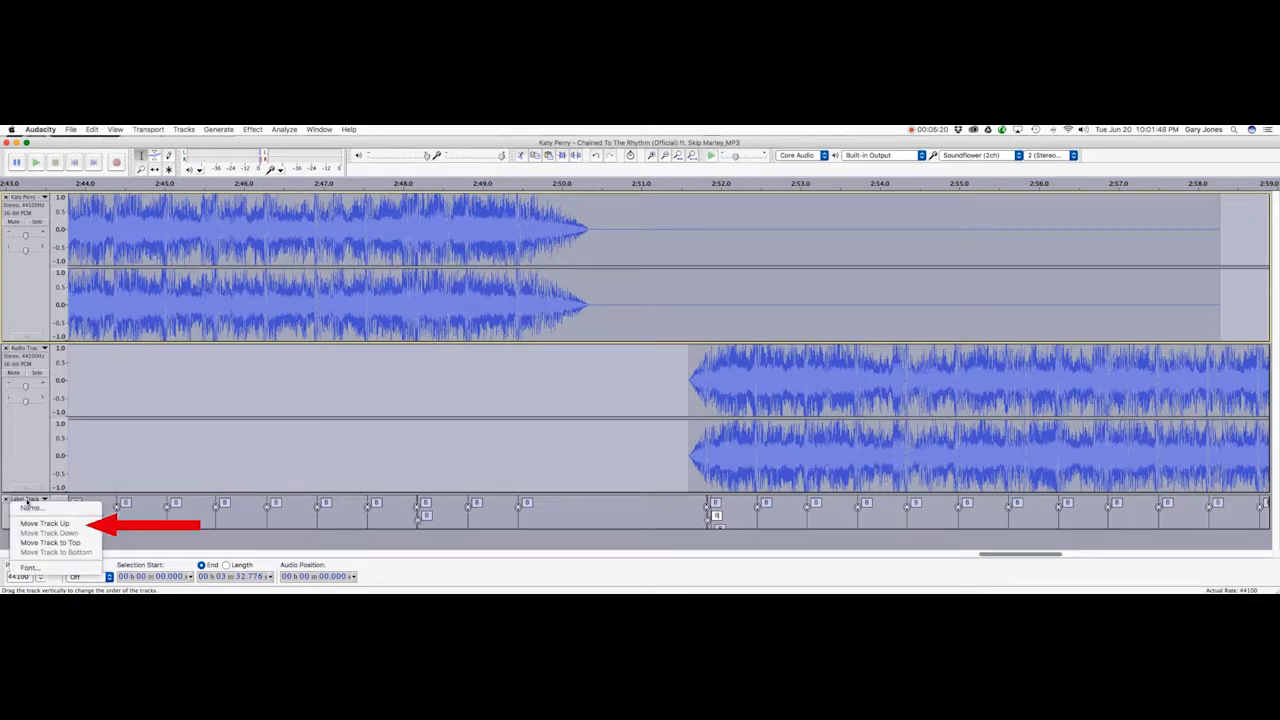
pyautogui.click(32, 523)
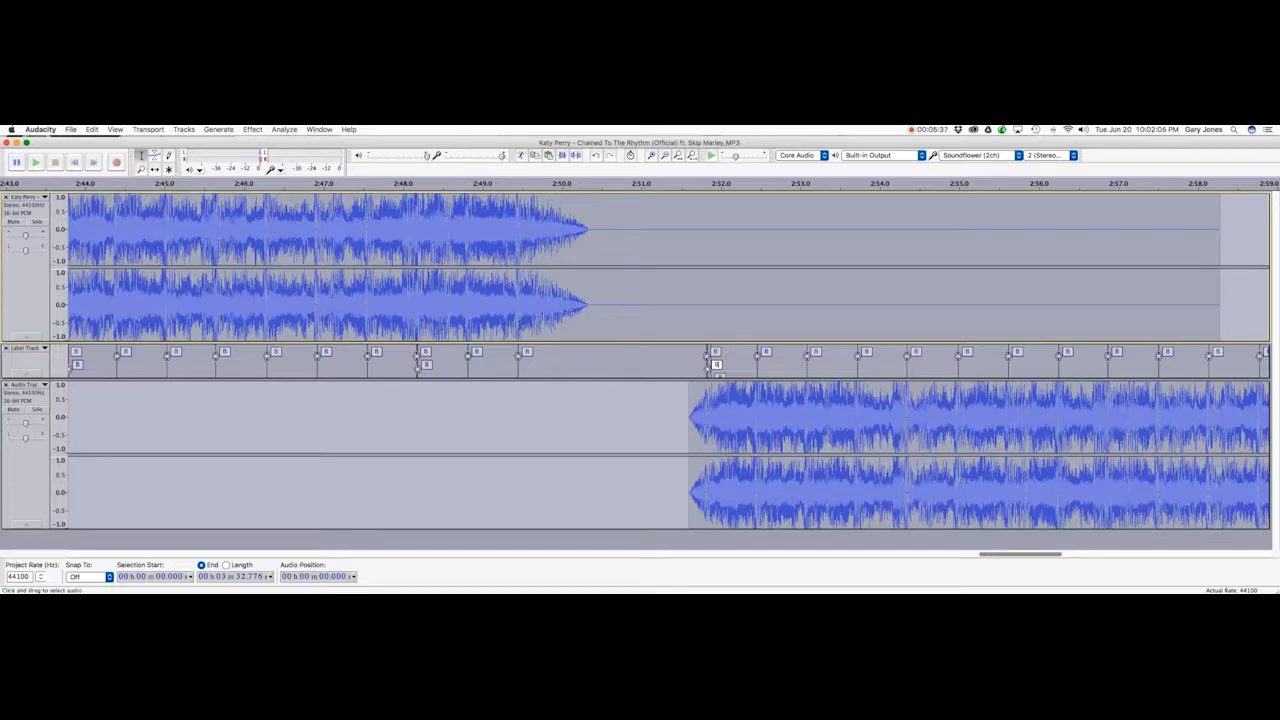
pyautogui.click(661, 345)
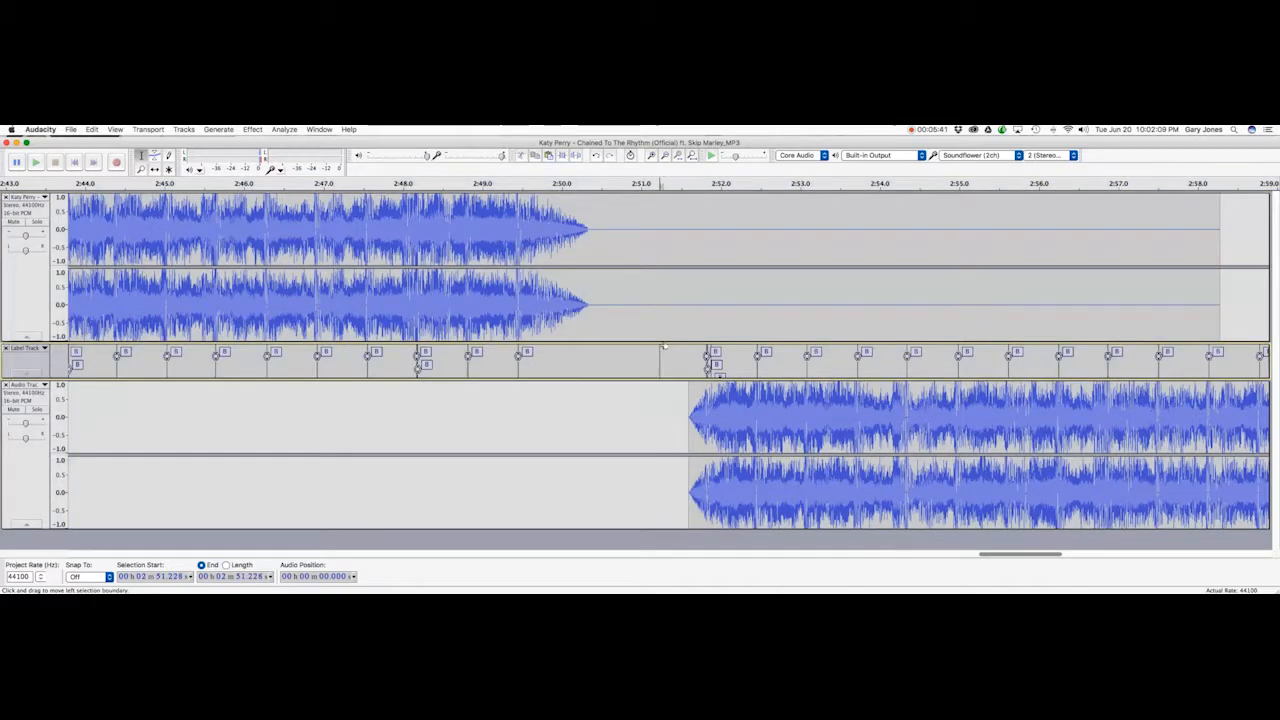
# Shift the faded-in ending clip earlier with the Time Shift tool so it starts at about 2:49.7, overlapping the first track's fade-out.
pyautogui.click(632, 416)
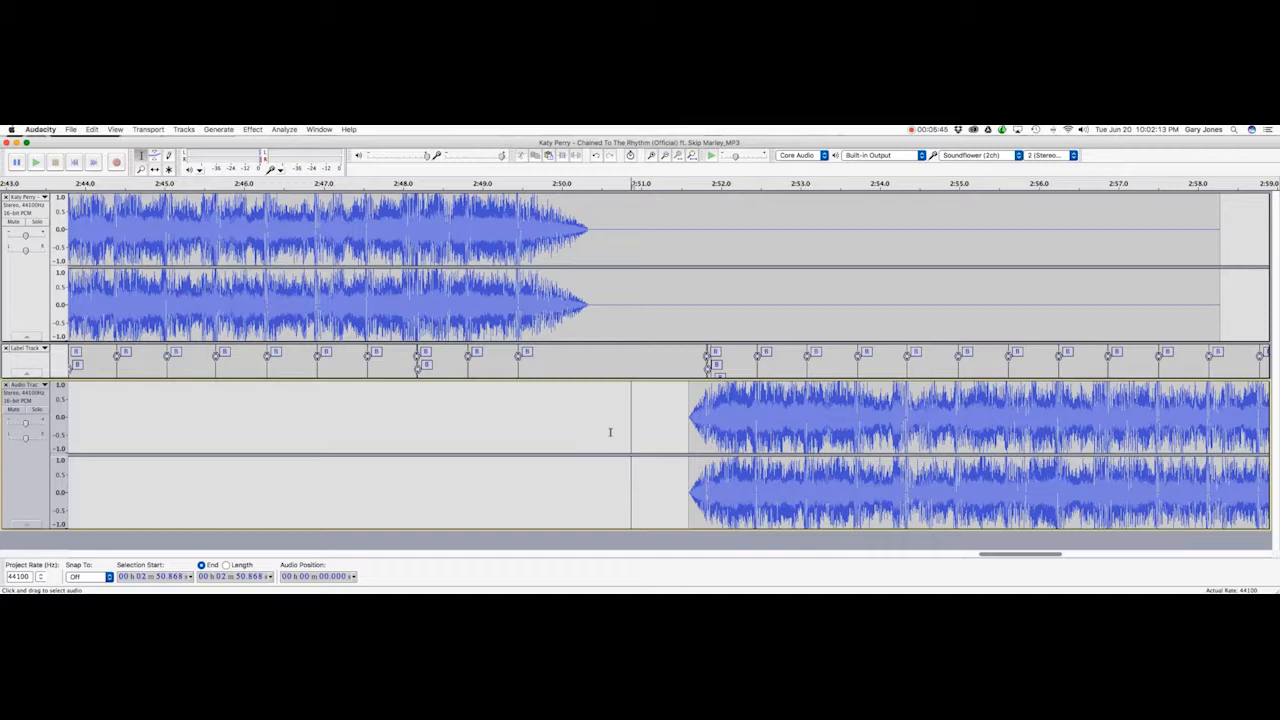
pyautogui.click(618, 425)
pyautogui.click(500, 429)
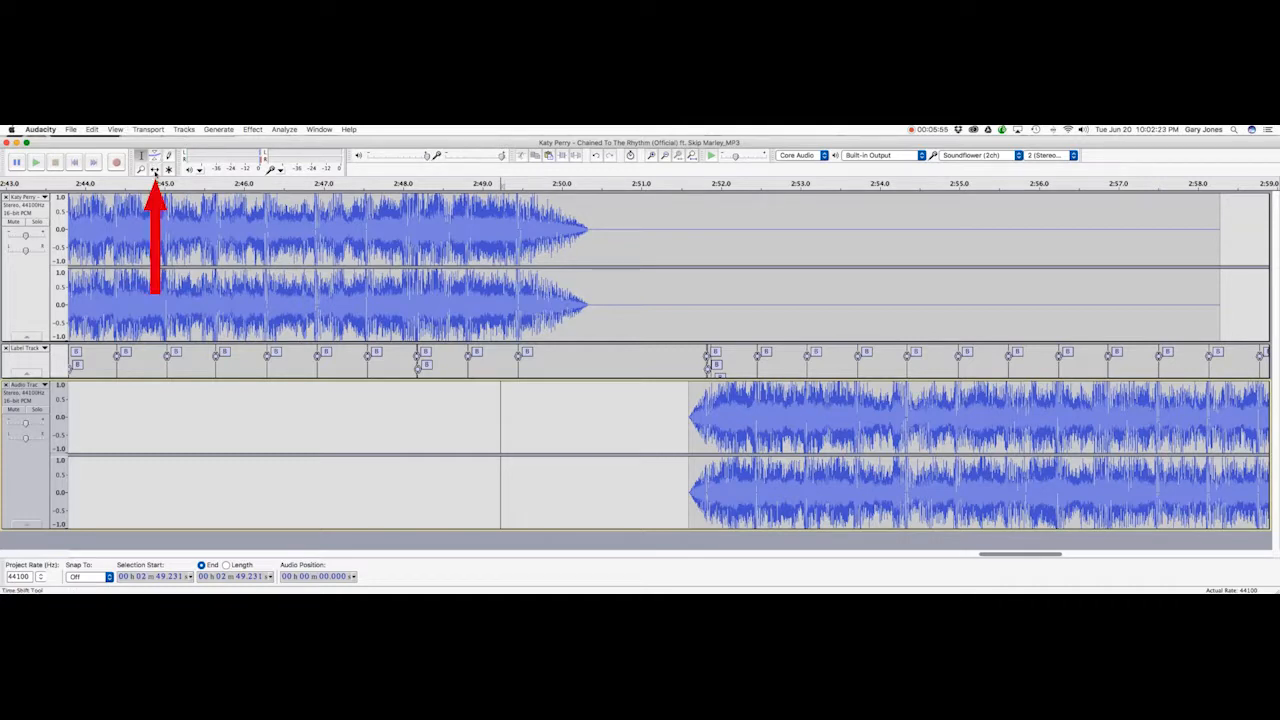
pyautogui.press('F5')
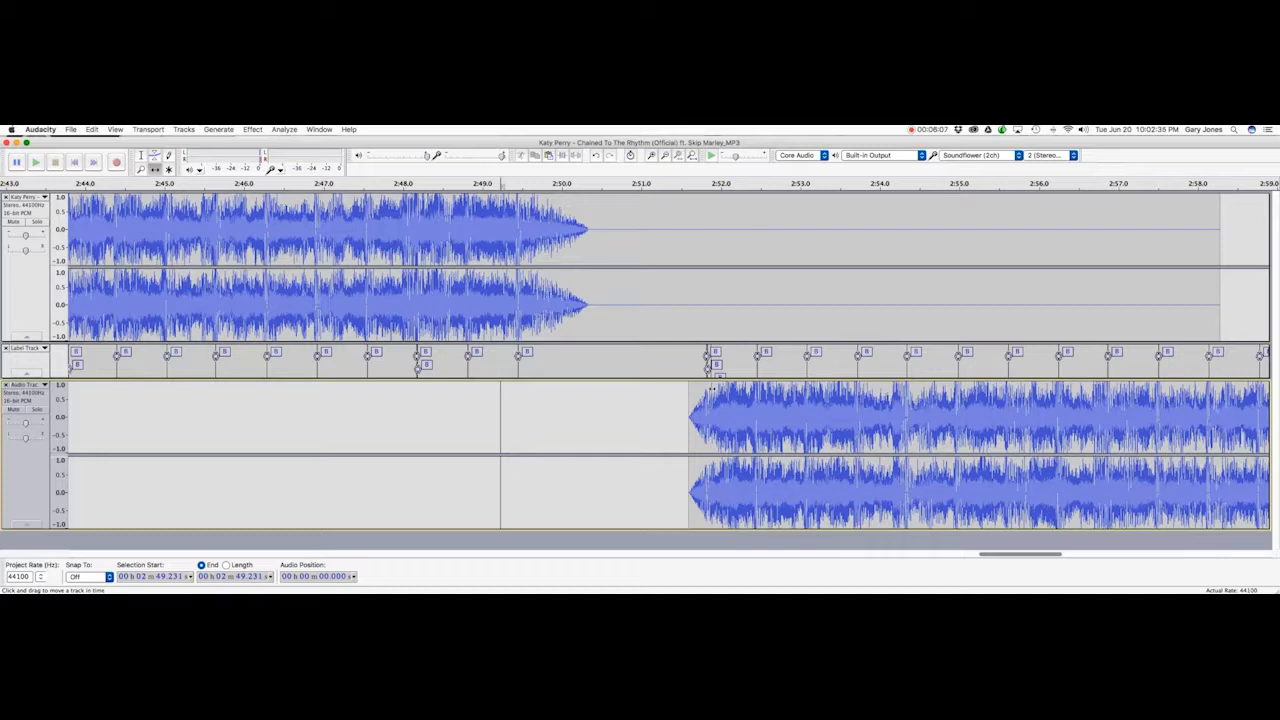
pyautogui.moveTo(712, 387); pyautogui.dragTo(521, 384)
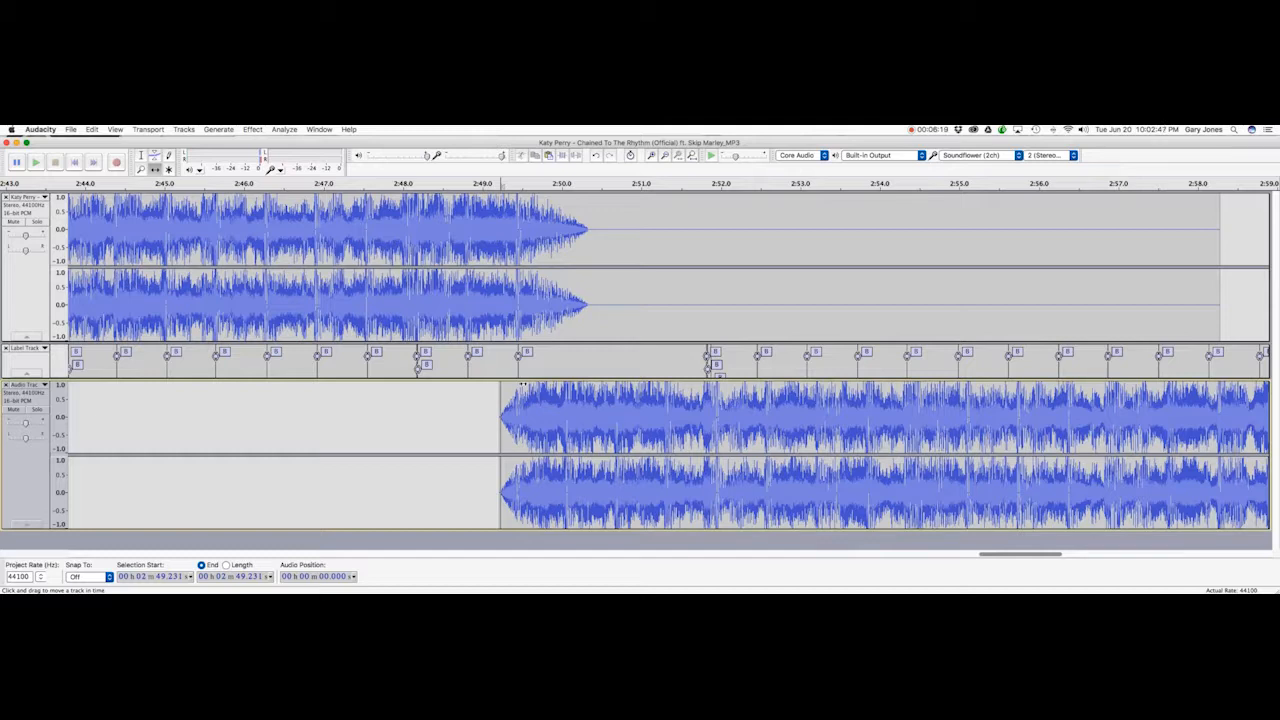
pyautogui.moveTo(522, 385); pyautogui.dragTo(559, 386)
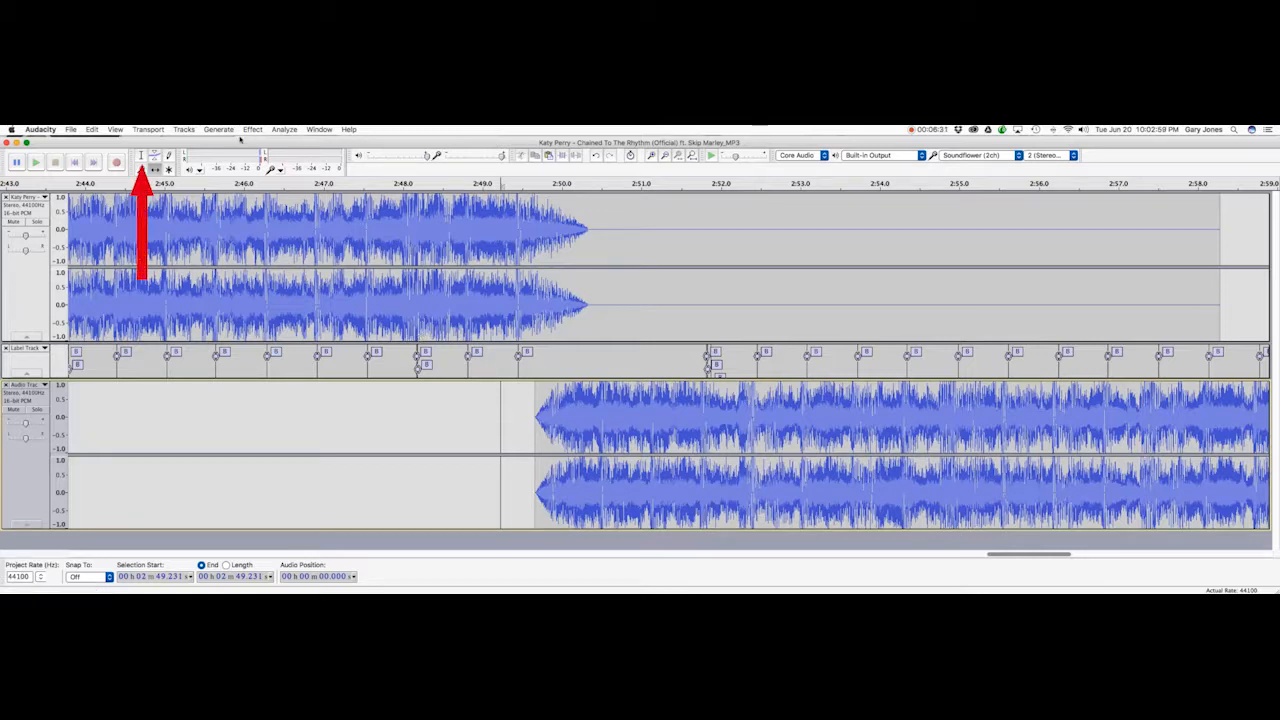
# Play back the join between the two tracks from about 2:46.4 with the Selection tool active.
pyautogui.press('F1')
pyautogui.click(143, 159)
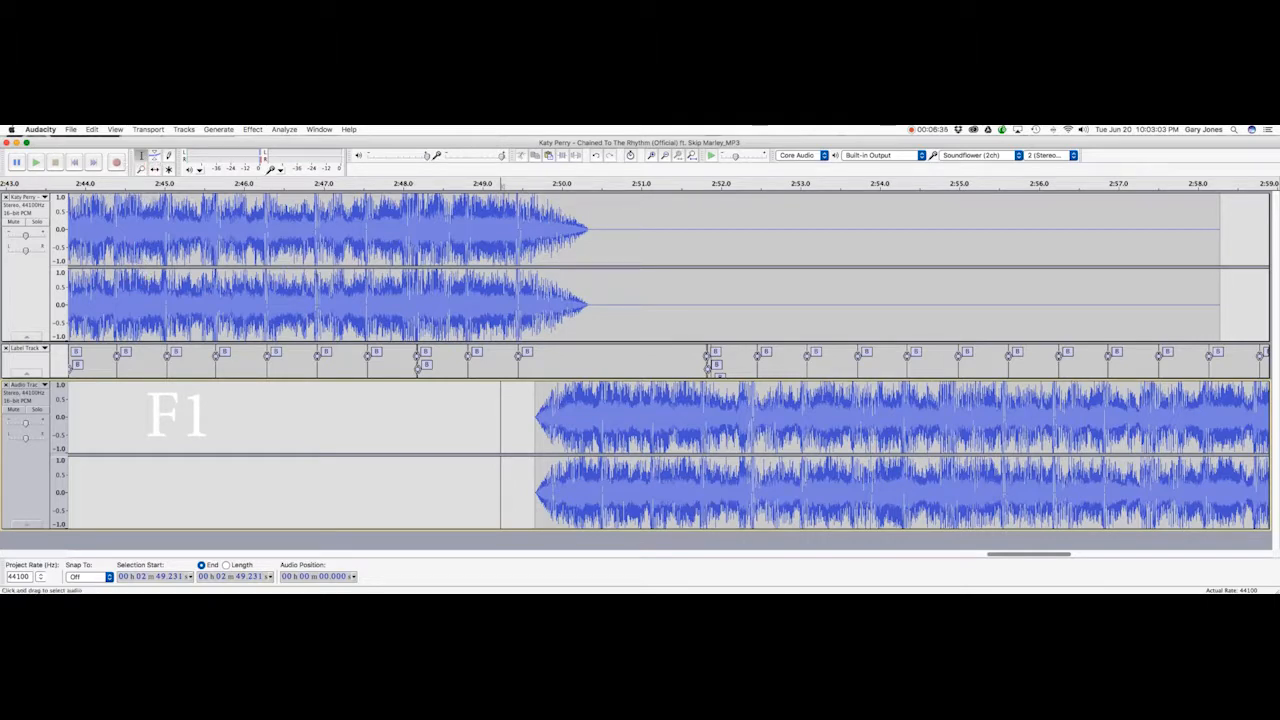
pyautogui.click(281, 278)
pyautogui.press('space')
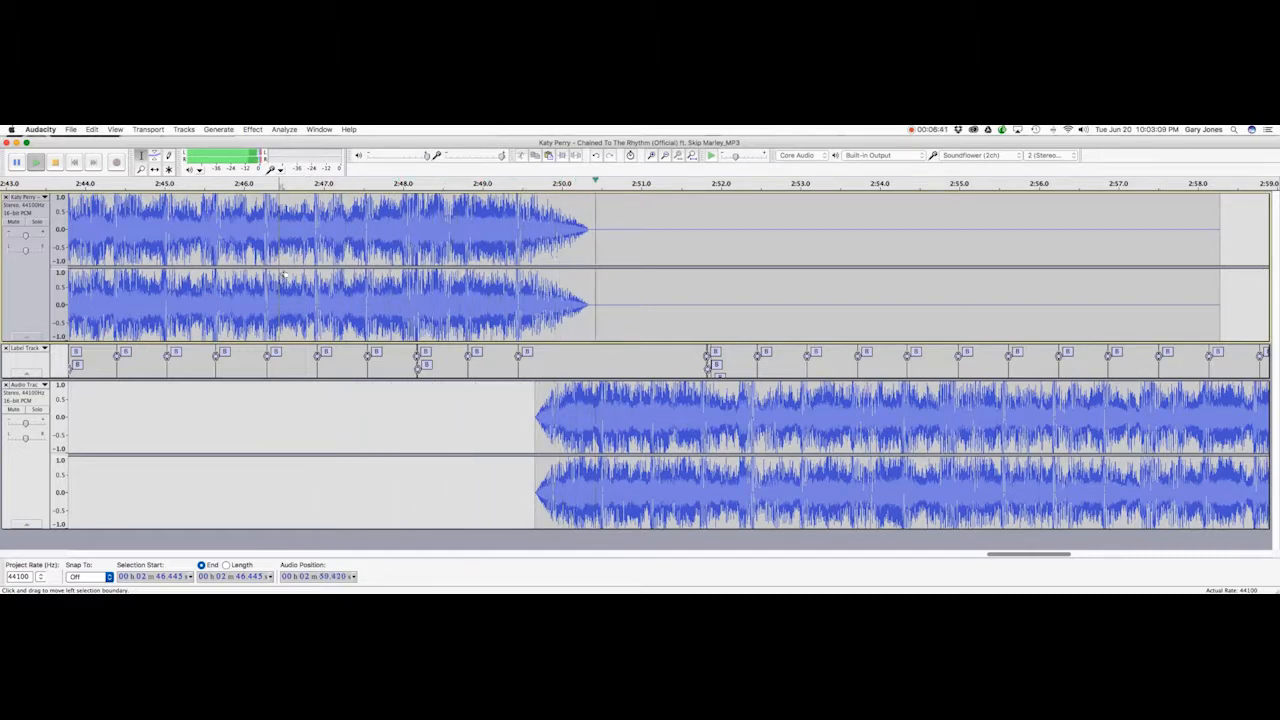
pyautogui.press('space')
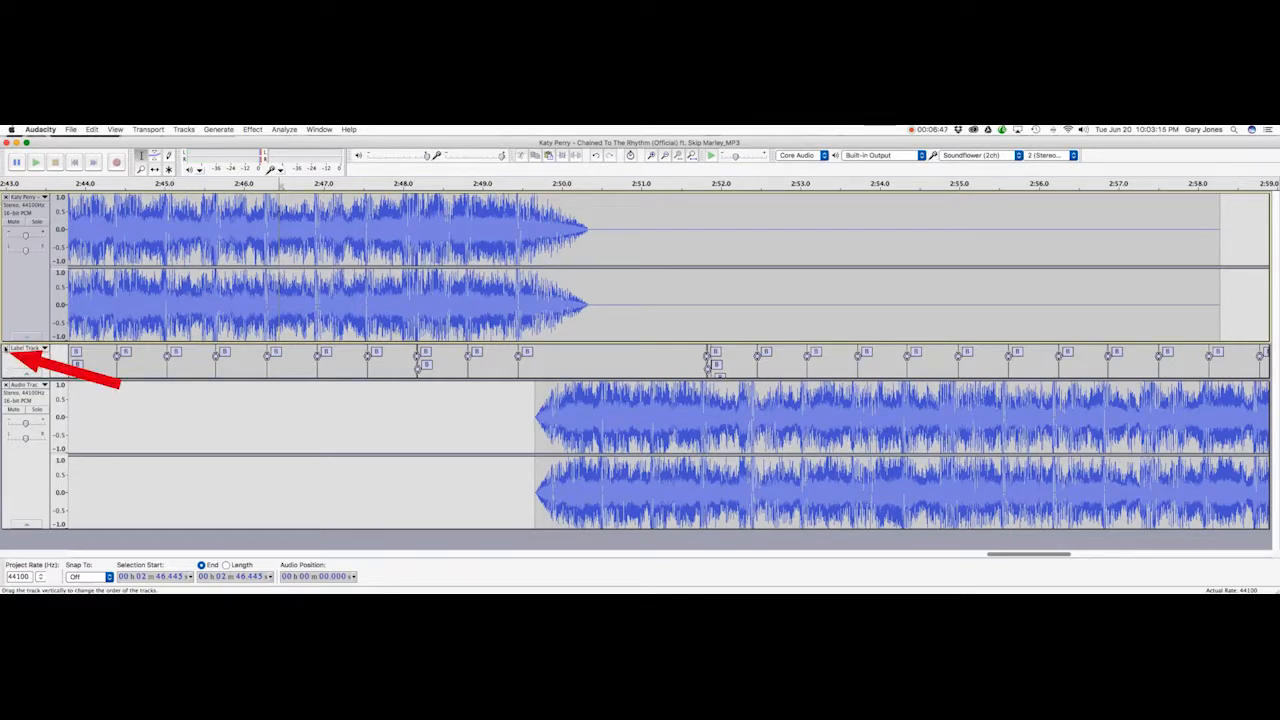
# Replace the beat label track with new Beat Finder labels at a threshold of 65 percent, placed between the two audio tracks.
pyautogui.click(6, 348)
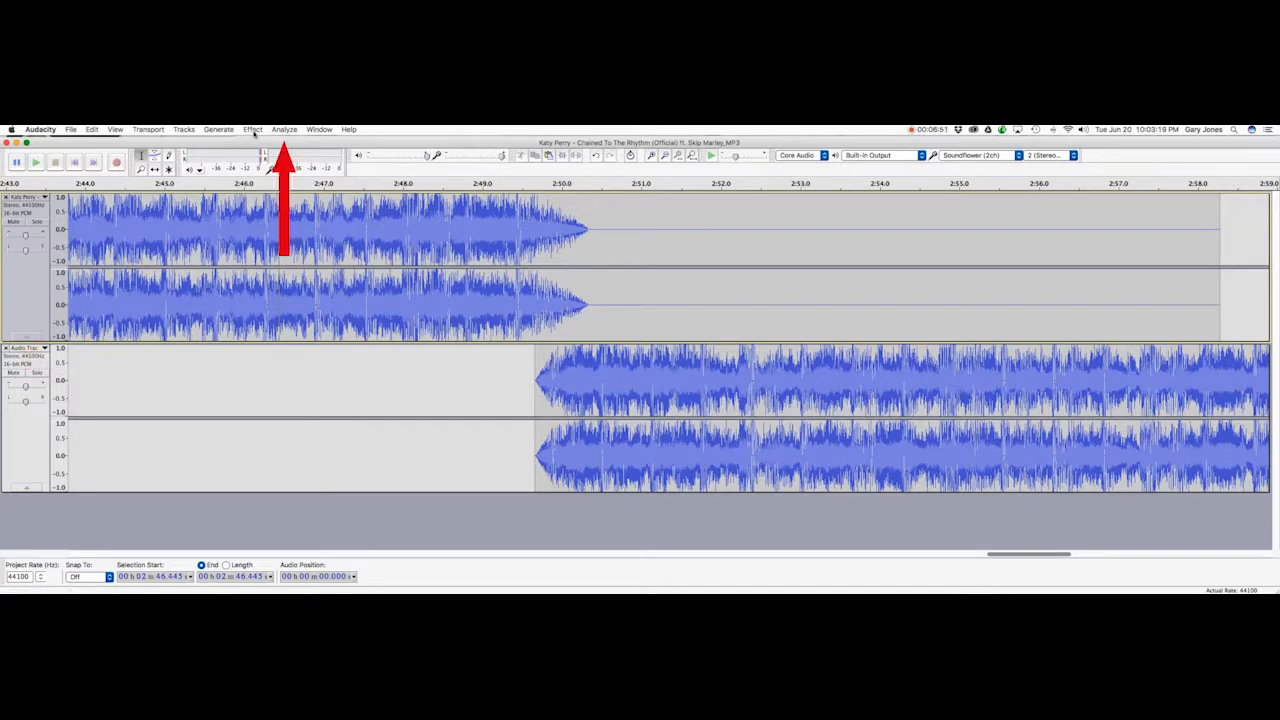
pyautogui.click(284, 130)
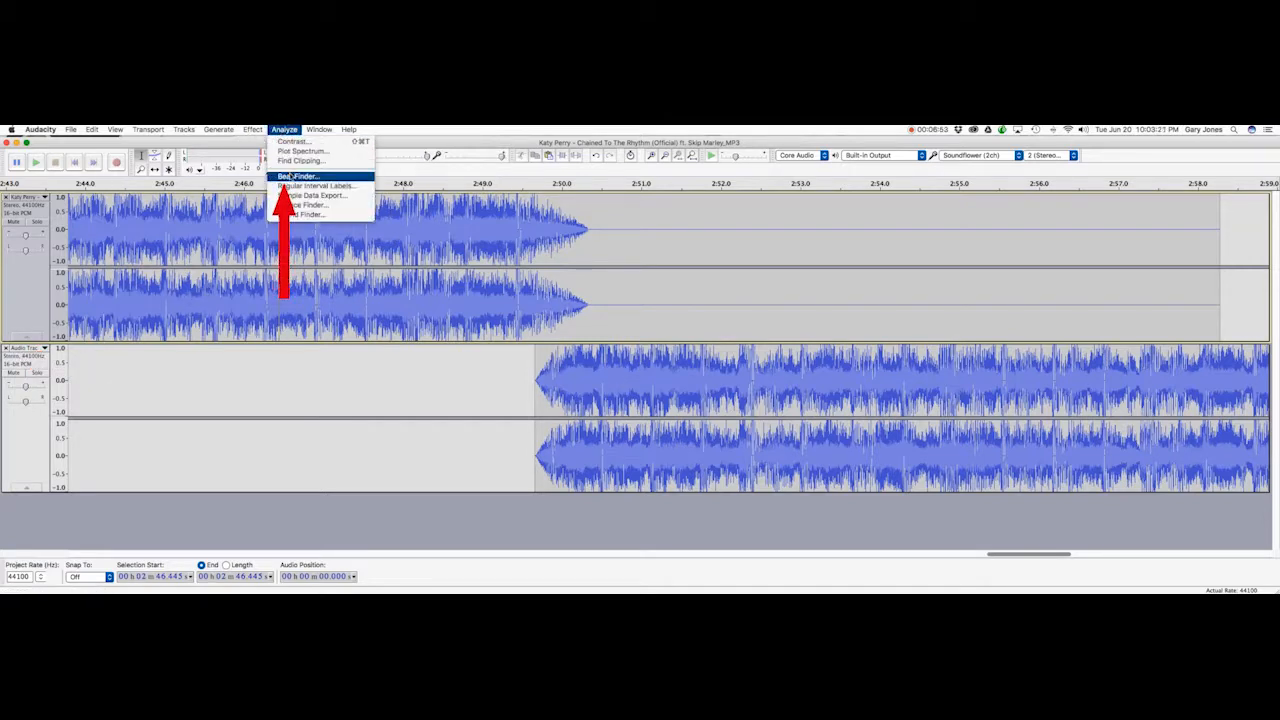
pyautogui.click(289, 176)
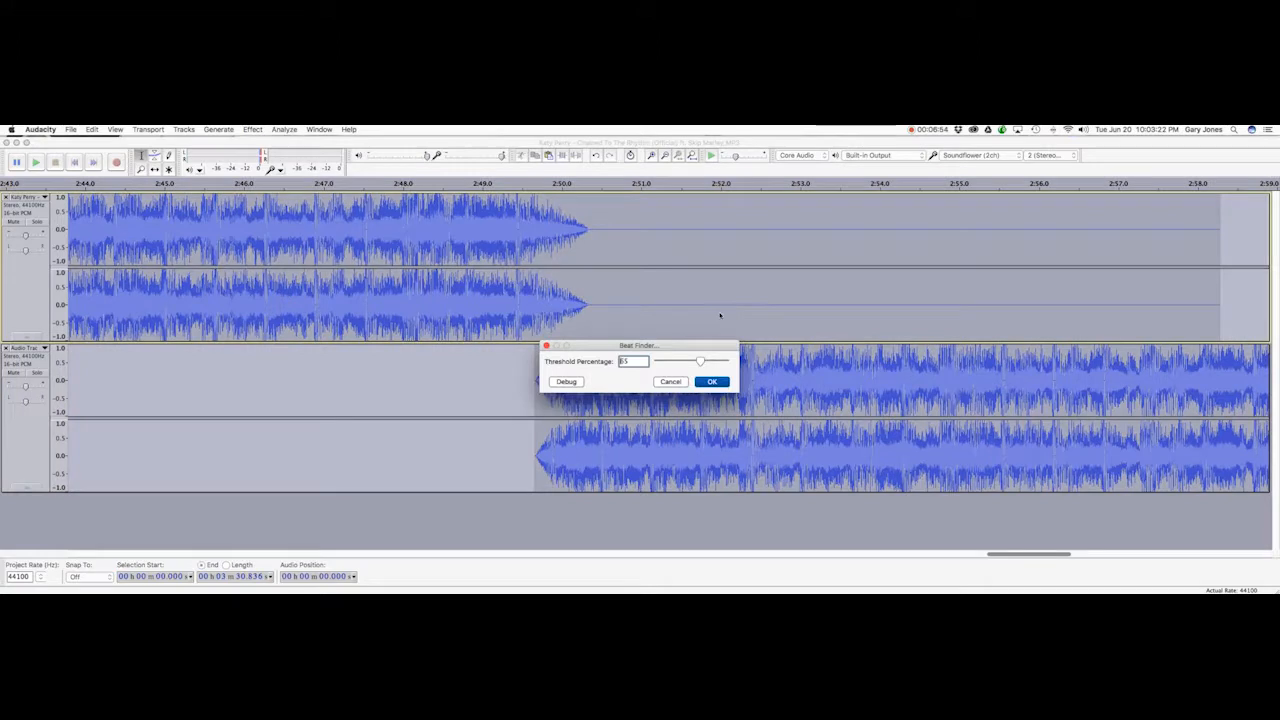
pyautogui.click(712, 382)
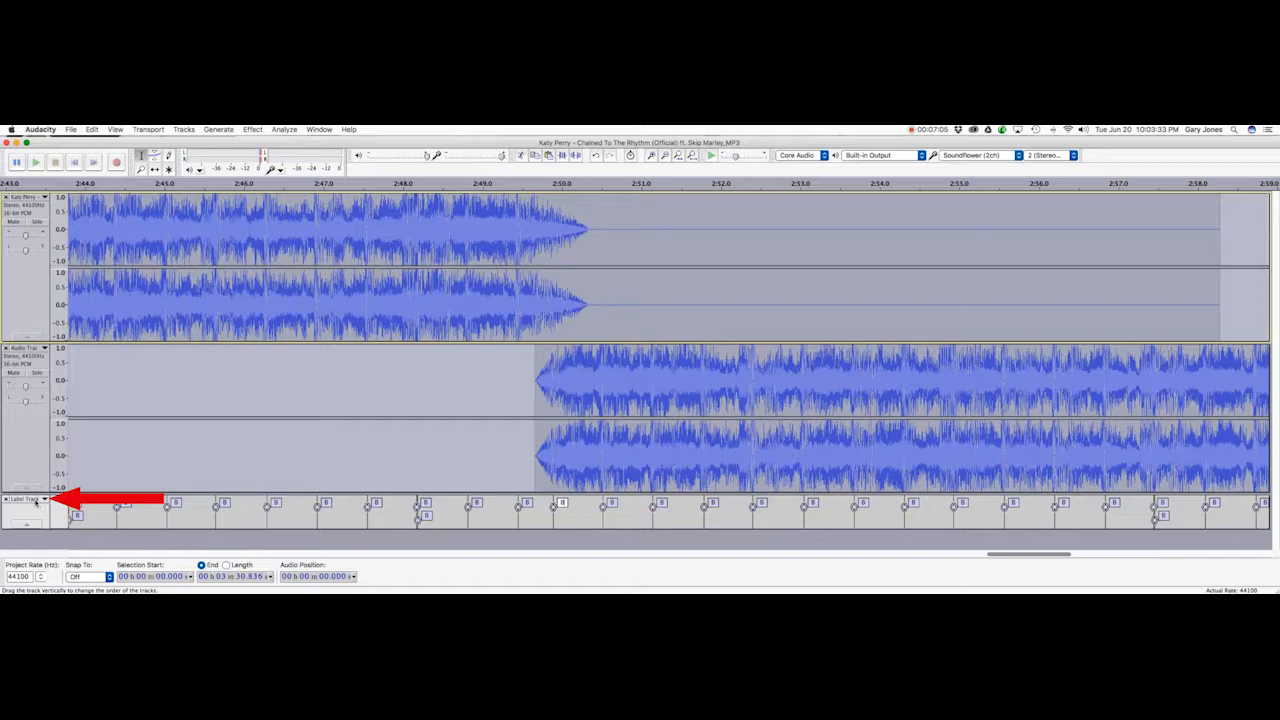
pyautogui.click(36, 502)
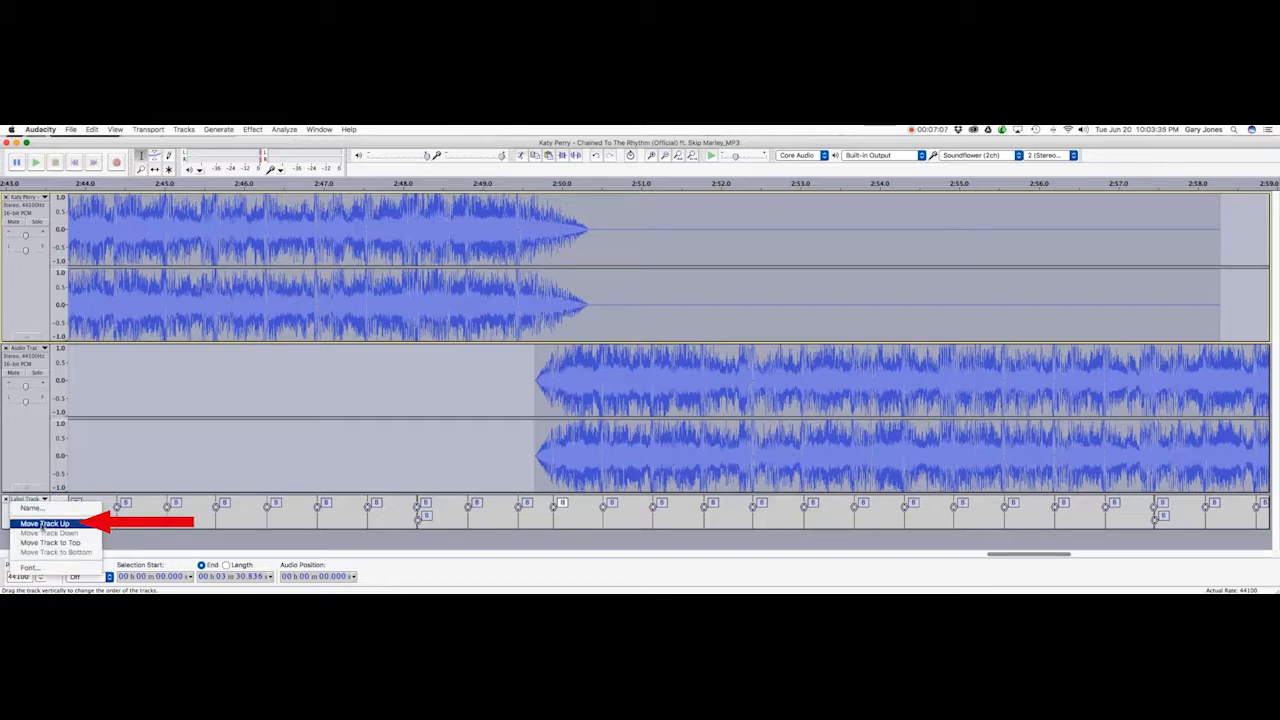
pyautogui.click(45, 524)
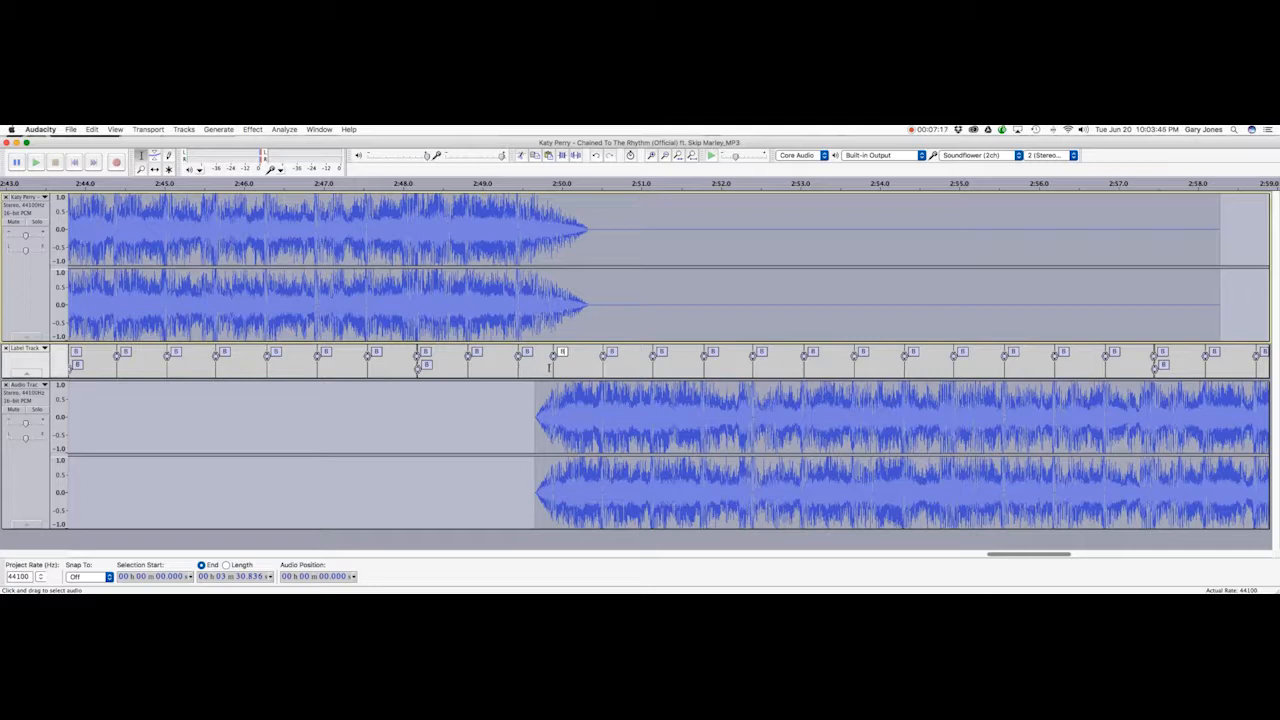
# Nudge the ending clip about 0.07 seconds later with the Time Shift tool to even out the beat spacing at the join.
pyautogui.click(483, 398)
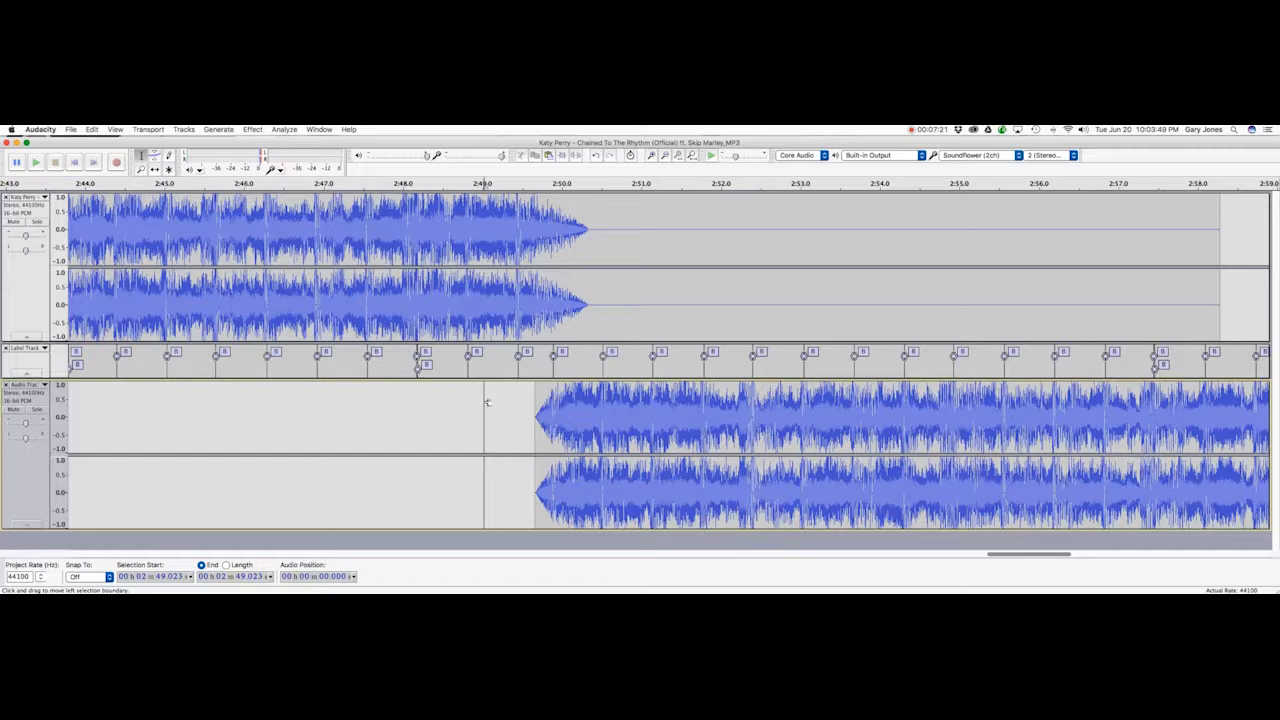
pyautogui.press('F5')
pyautogui.moveTo(553, 392); pyautogui.dragTo(558, 392)
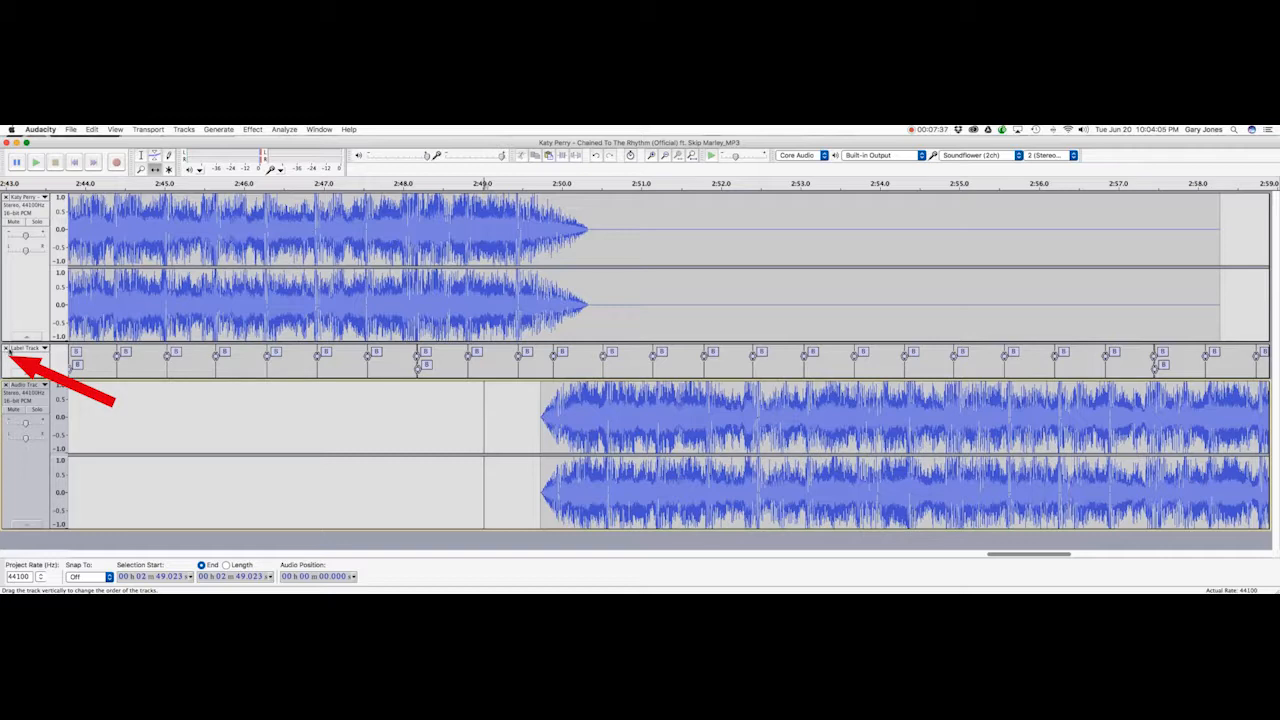
# Delete the outdated beat labels, rerun Beat Finder at 65 percent on all audio and position the new label track between the audio tracks.
pyautogui.click(6, 348)
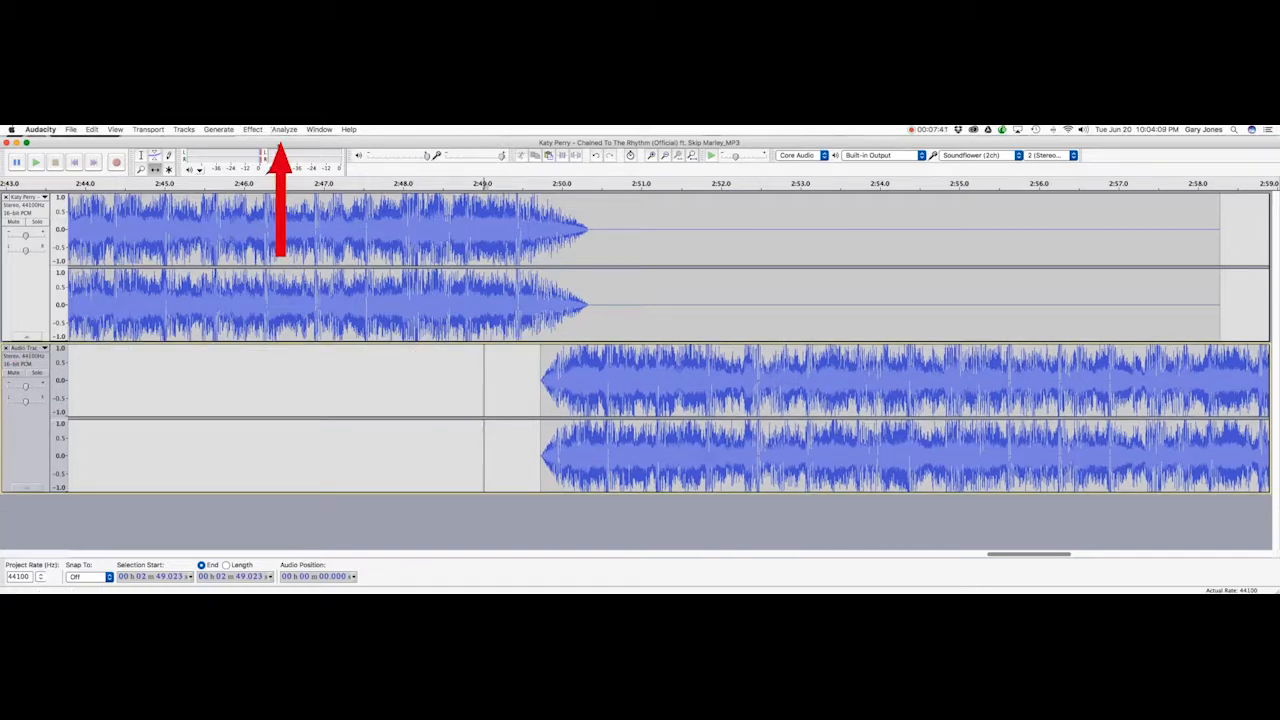
pyautogui.click(286, 129)
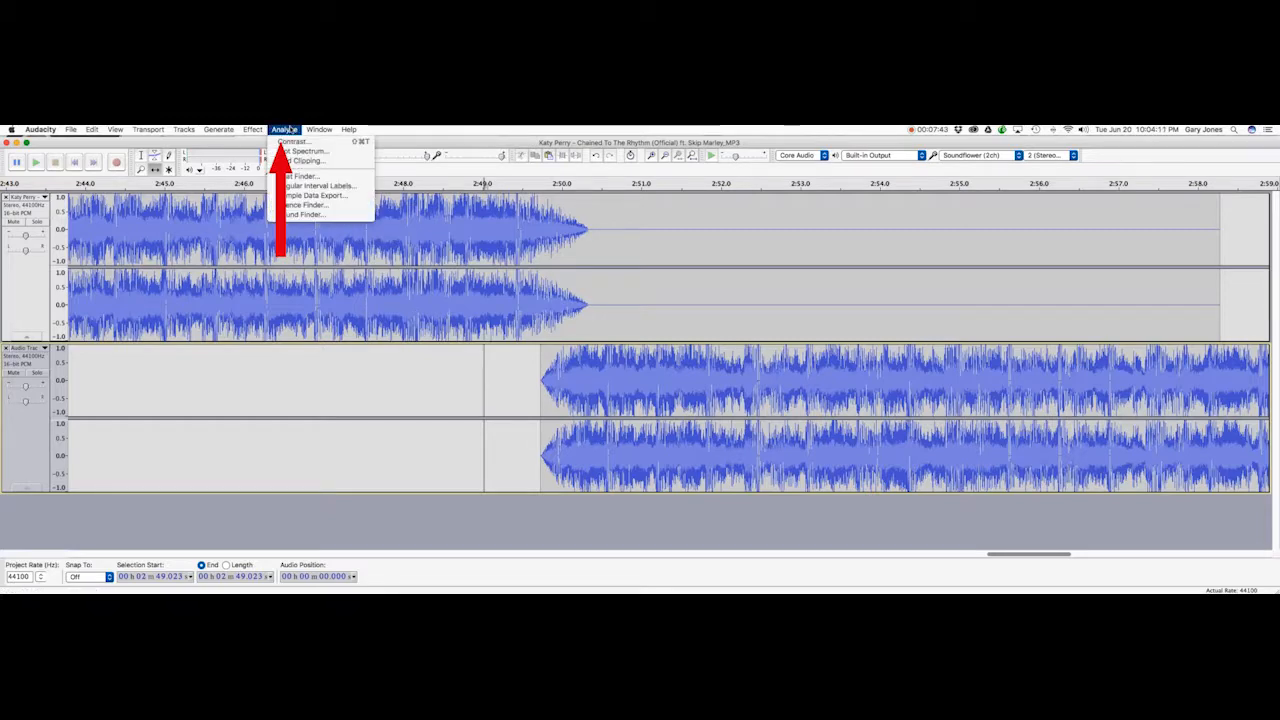
pyautogui.click(322, 178)
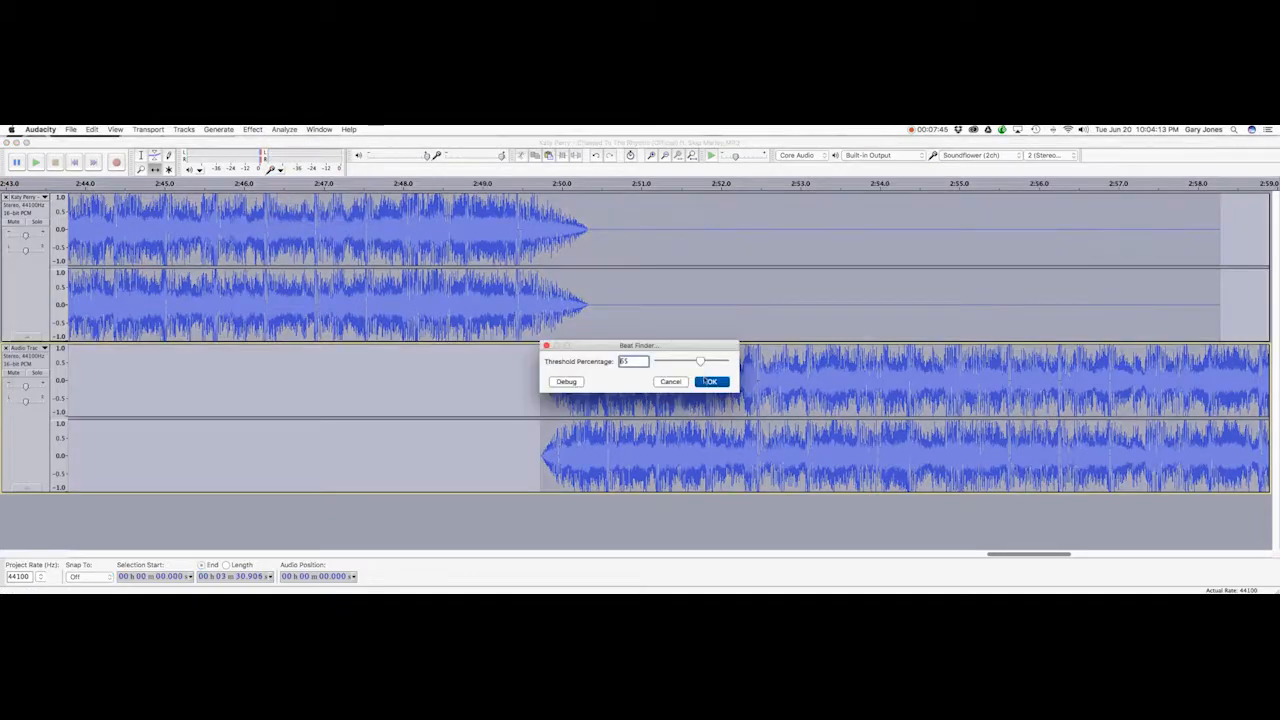
pyautogui.click(708, 386)
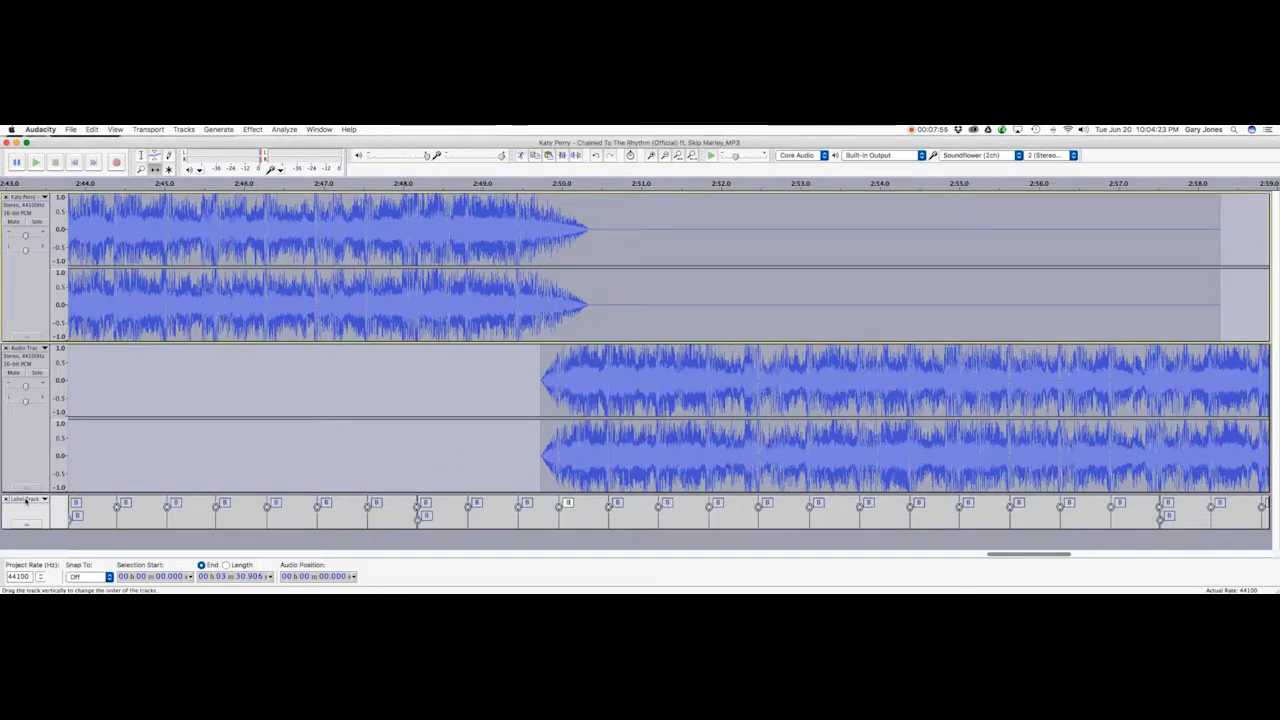
pyautogui.click(27, 499)
pyautogui.click(40, 523)
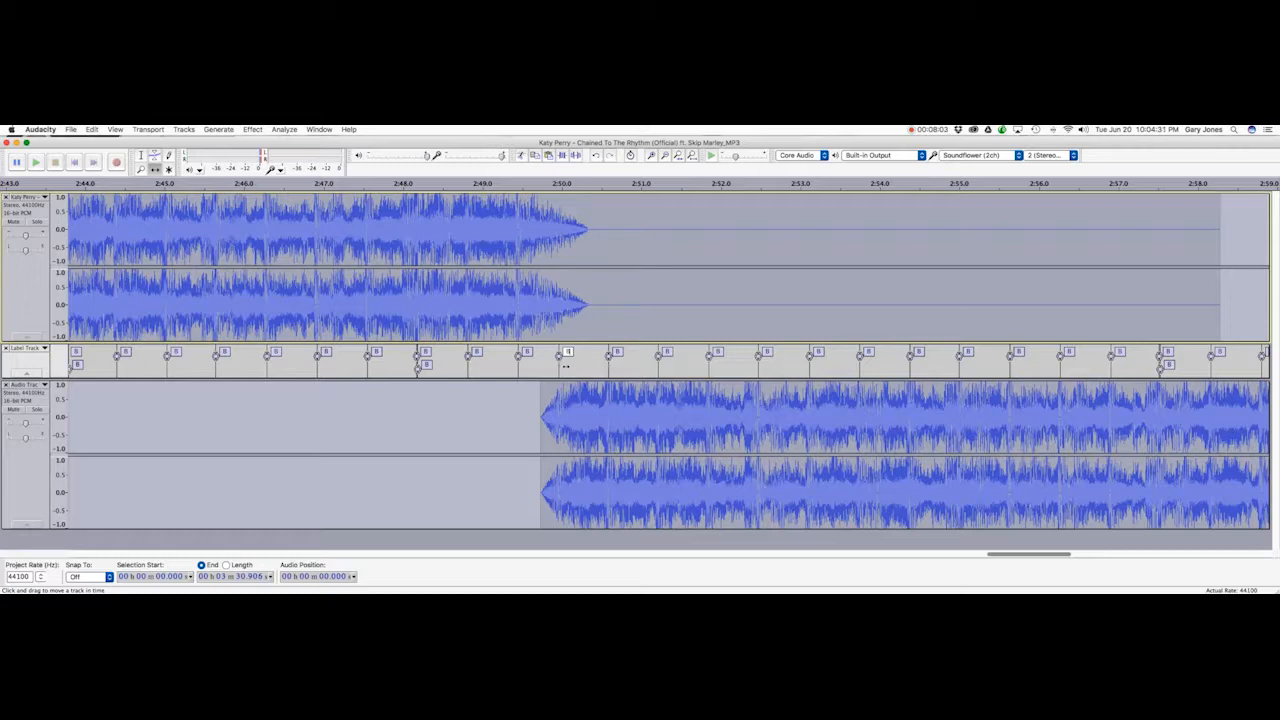
# Listen to the adjusted join from about 2:47.2 with the Selection tool active.
pyautogui.press('F1')
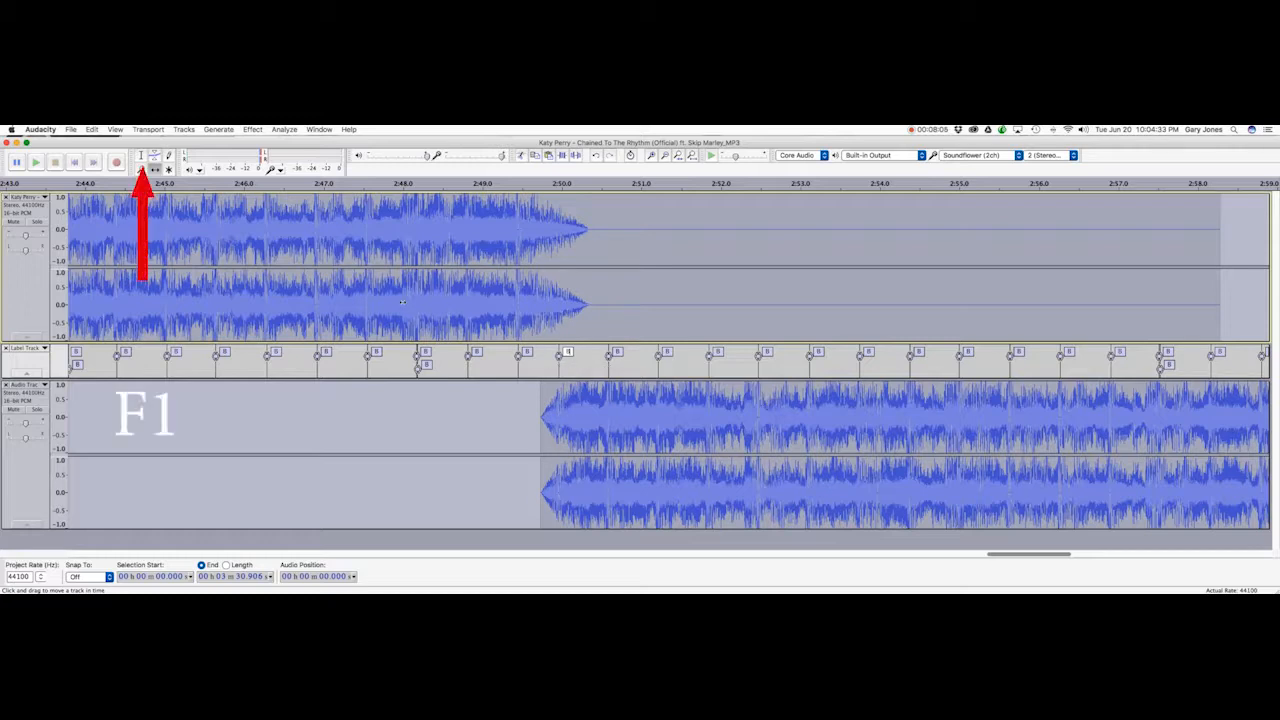
pyautogui.press('F1')
pyautogui.click(339, 296)
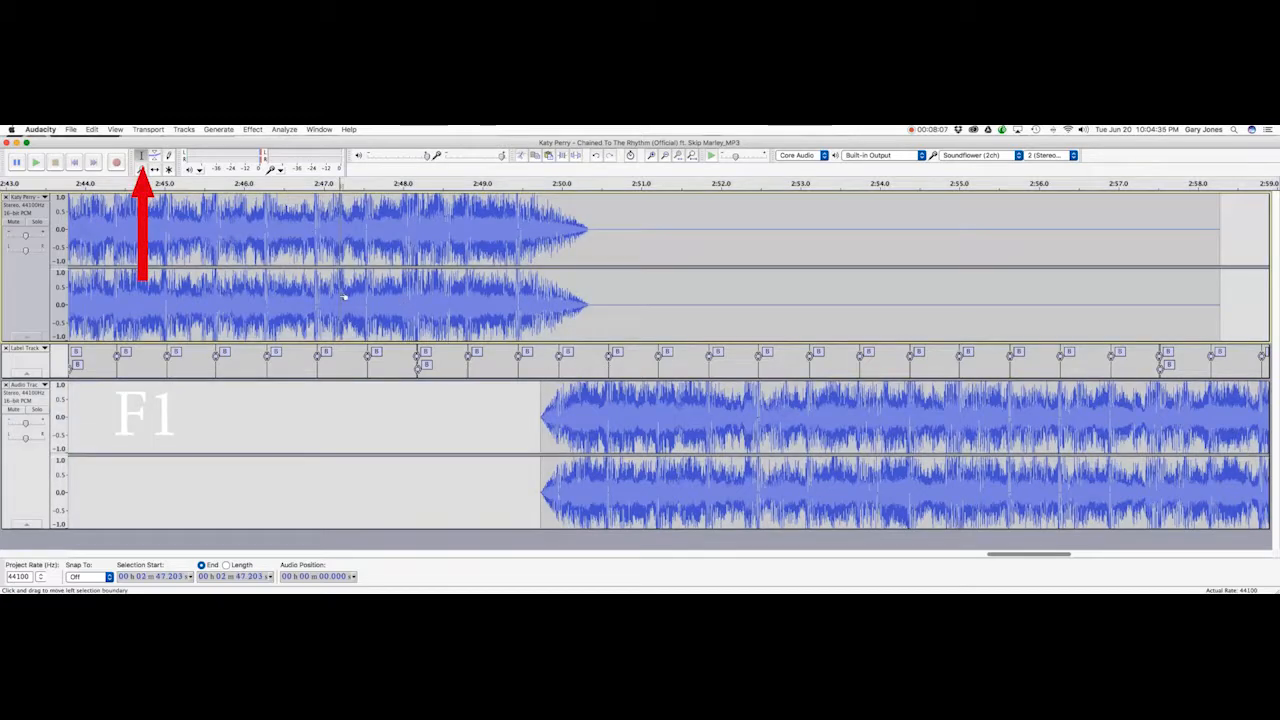
pyautogui.press('space')
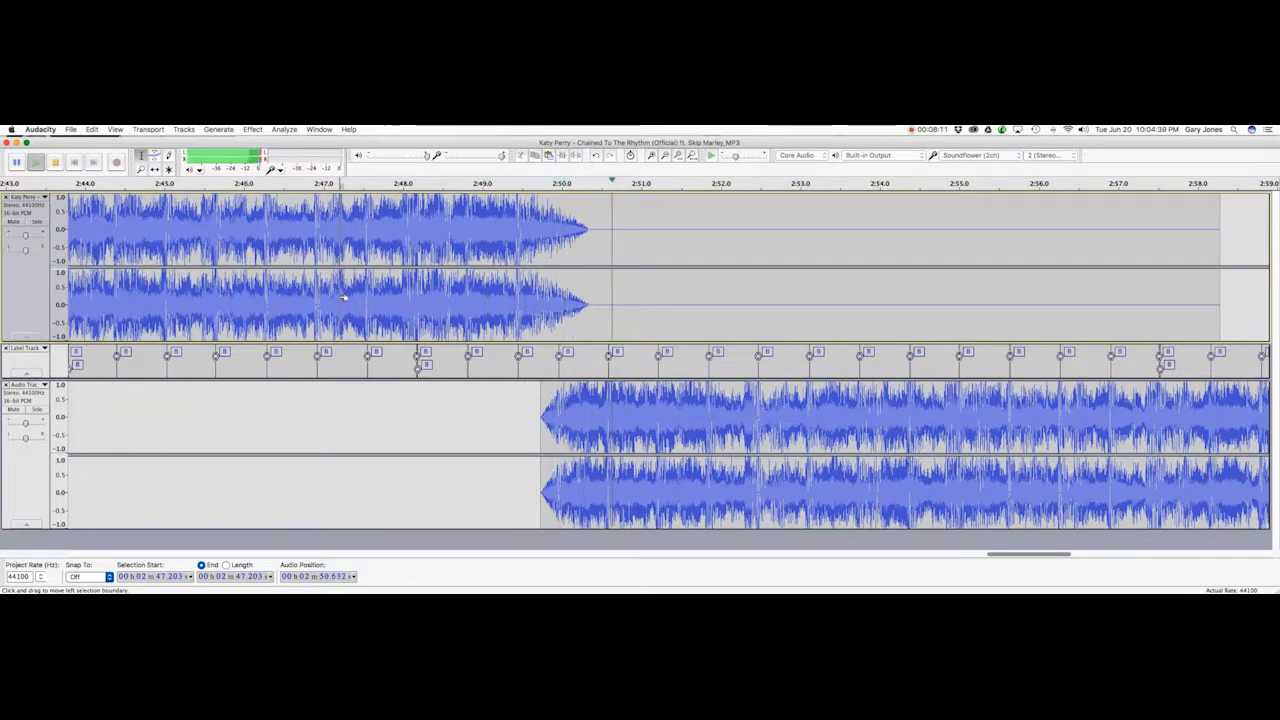
pyautogui.press('space')
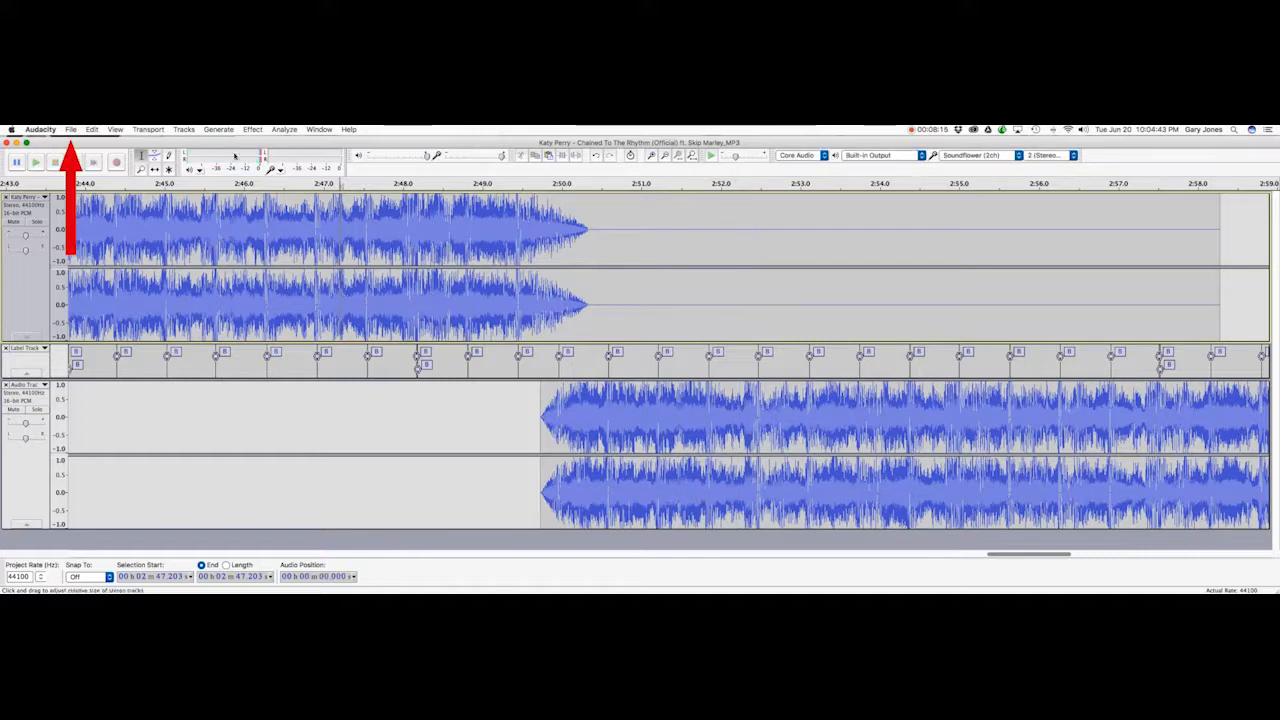
# Start exporting the edited song as an audio file.
pyautogui.click(71, 129)
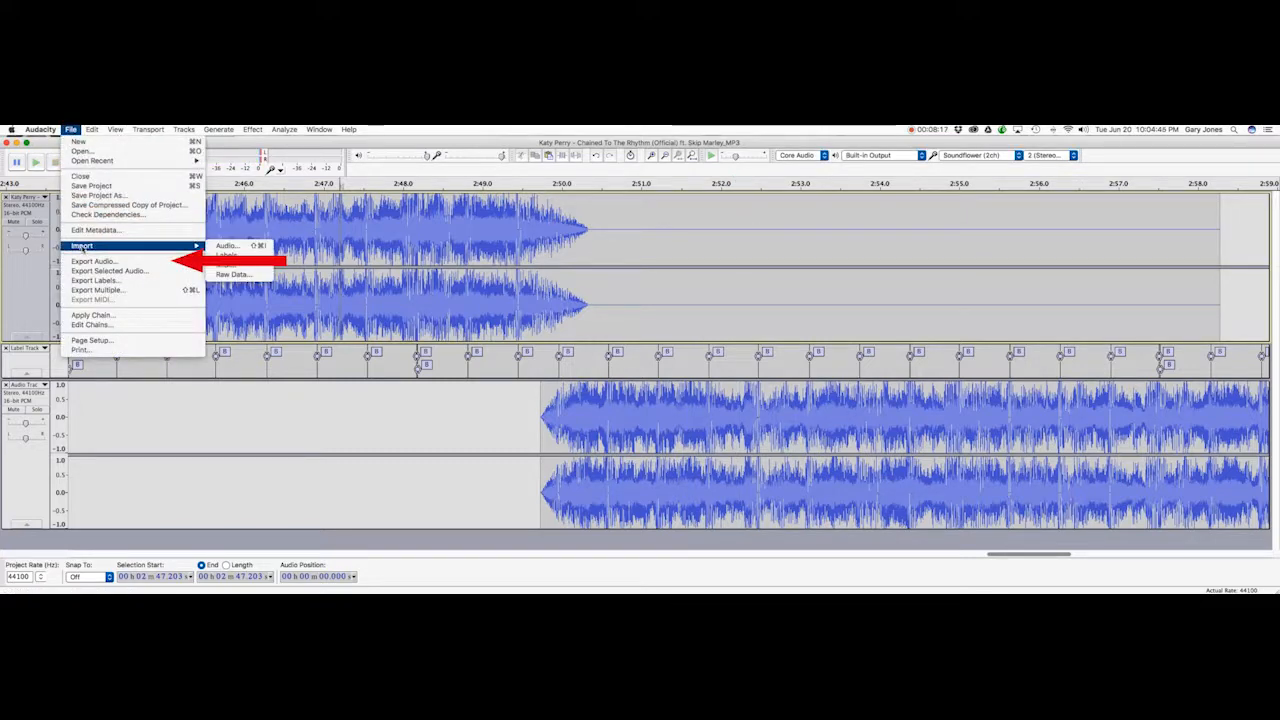